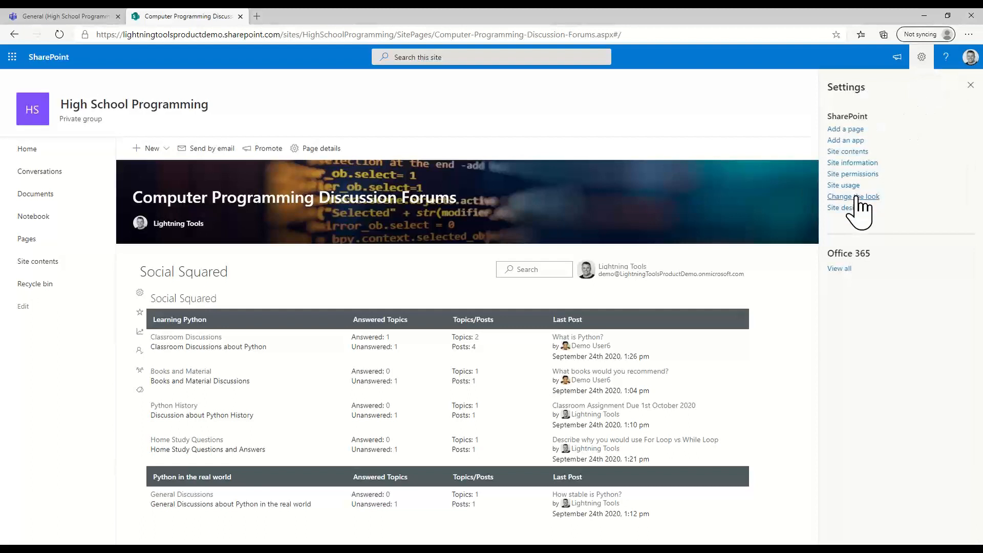
- Preview the Teal theme for the site, restore the current theme selection and save it
{"action": "left_click", "coordinate": [853, 197]}
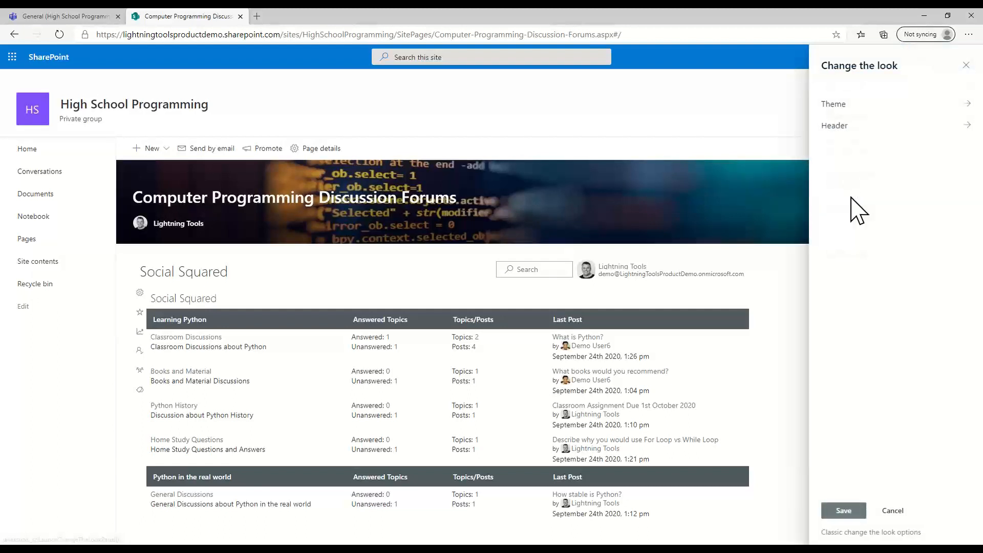
{"action": "left_click", "coordinate": [893, 112]}
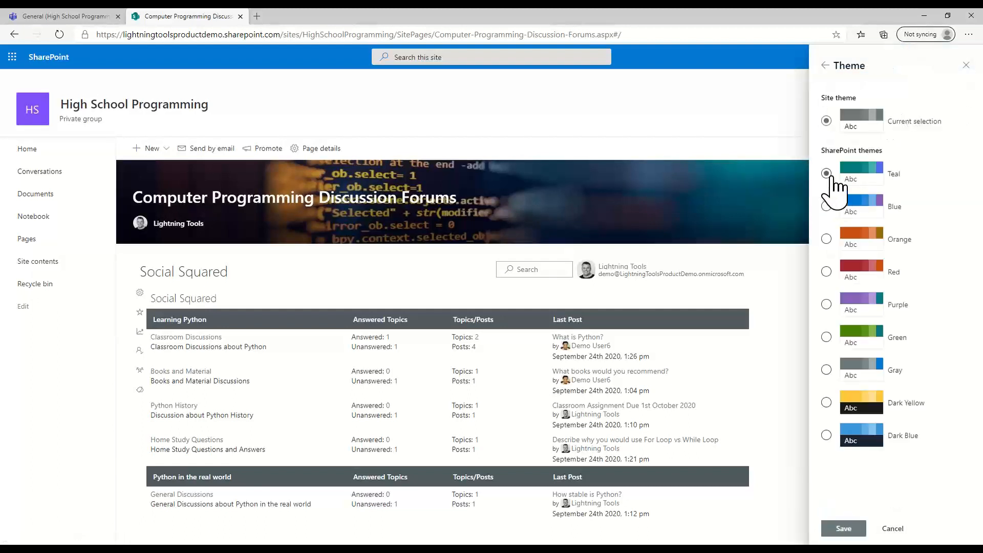
{"action": "left_click", "coordinate": [847, 180]}
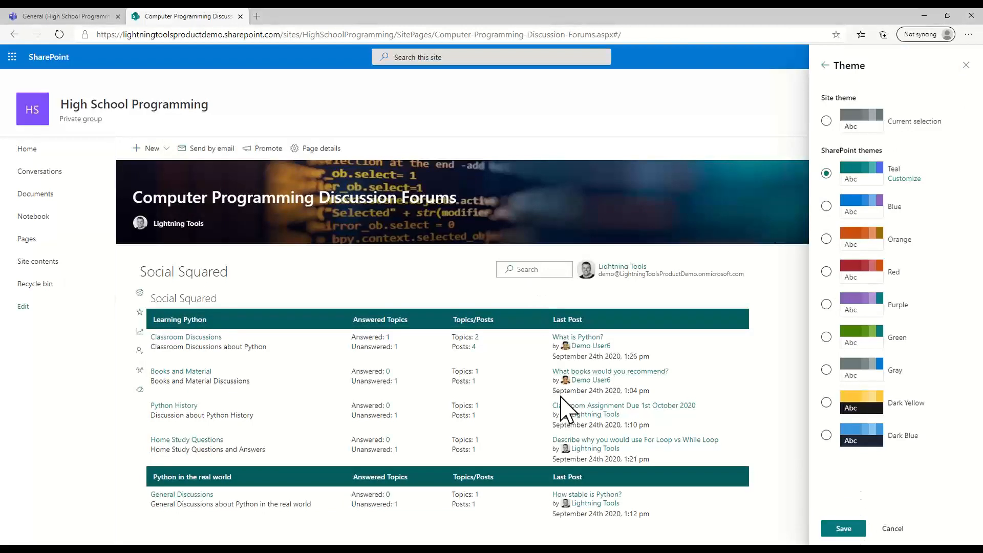
{"action": "left_click", "coordinate": [844, 123]}
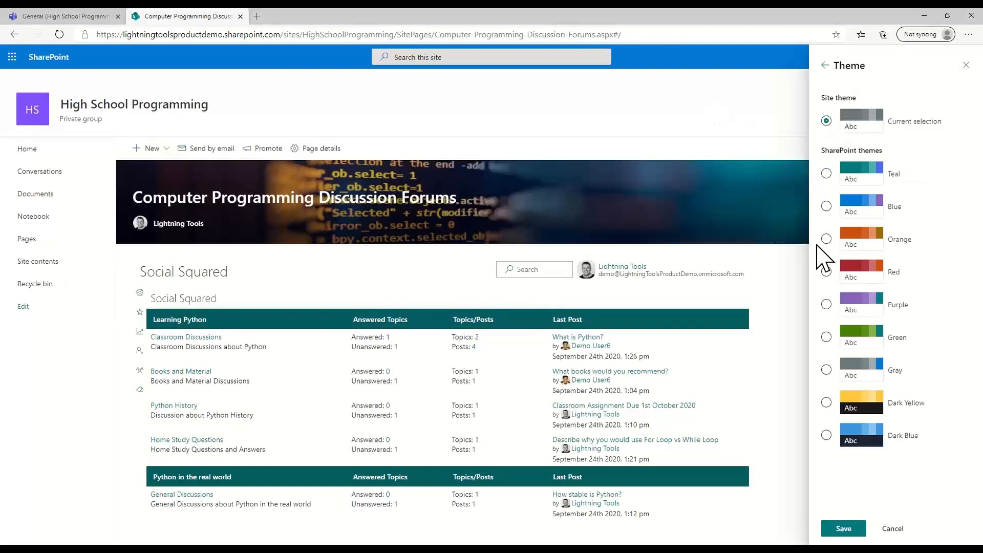
{"action": "left_click", "coordinate": [843, 527]}
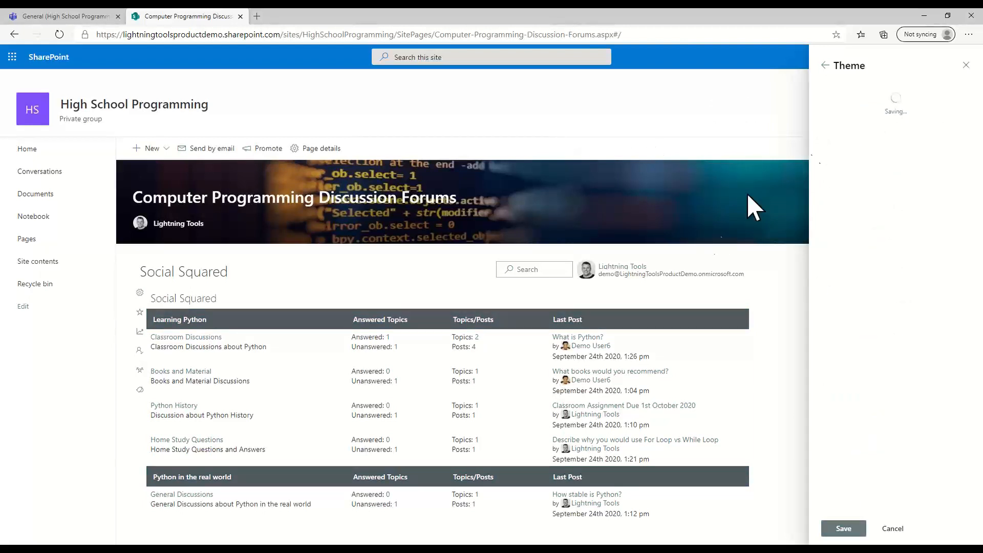
{"action": "left_click", "coordinate": [964, 66]}
{"action": "left_click", "coordinate": [966, 84]}
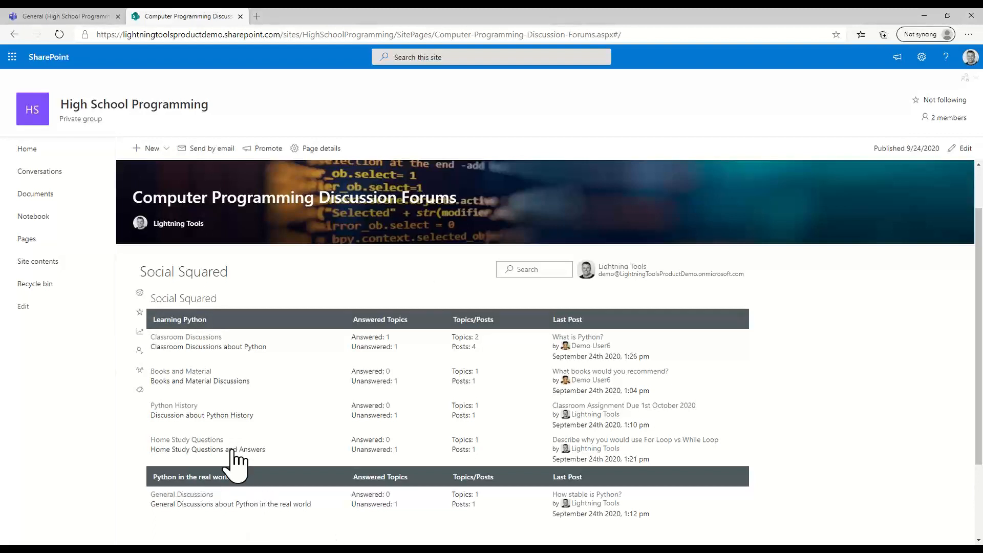
- Add a forum group titled Learn HTML to the discussion forums
{"action": "left_click", "coordinate": [139, 293]}
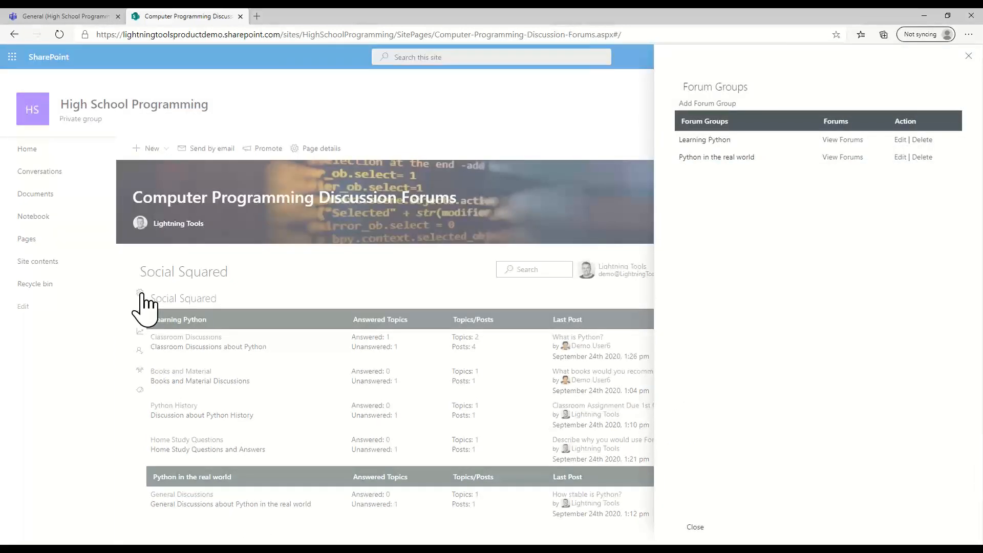
{"action": "left_click", "coordinate": [706, 105]}
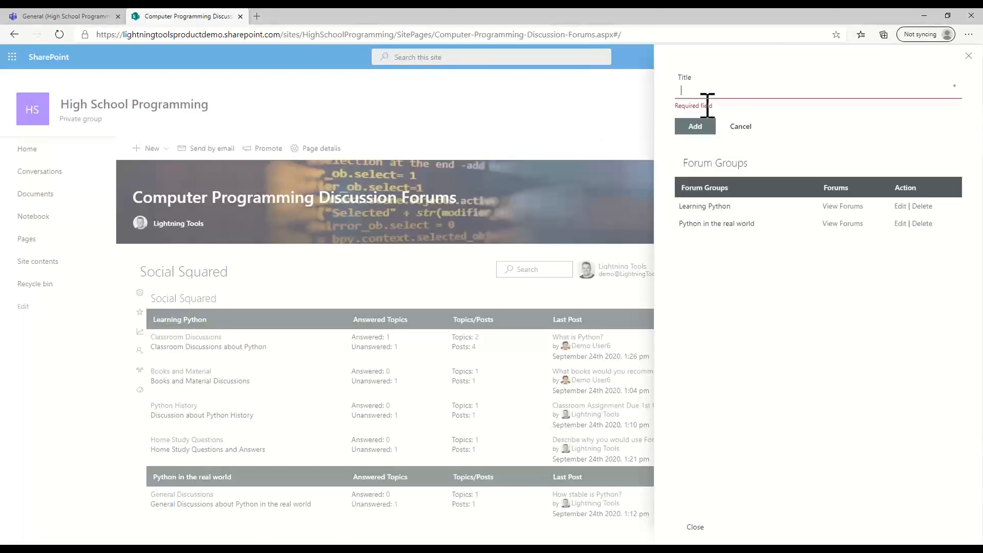
{"action": "type", "text": "Learn"}
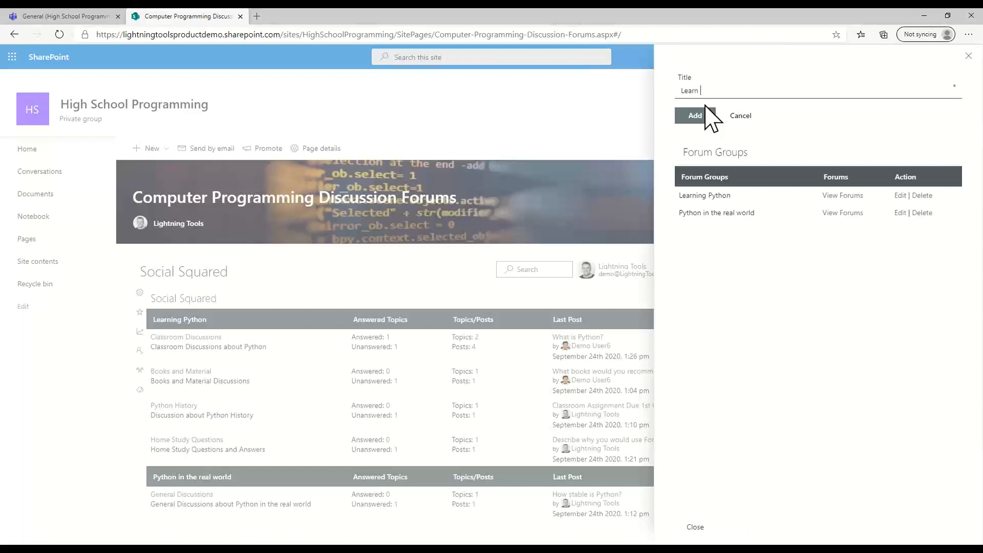
{"action": "type", "text": " HTML"}
{"action": "left_click", "coordinate": [697, 119]}
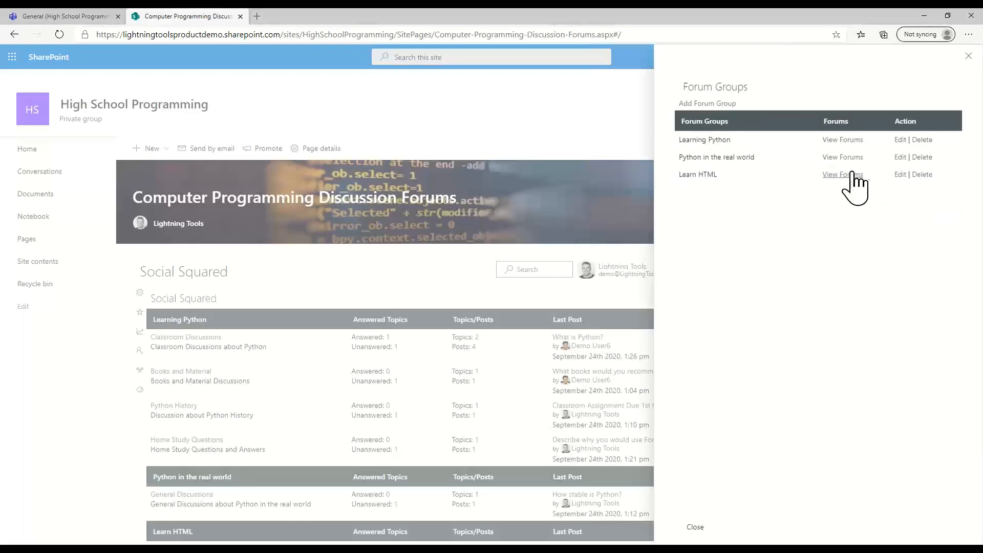
- Fill in a new forum for the Learn HTML group with the title Base Language and the description Base Language Discussions
{"action": "left_click", "coordinate": [847, 178]}
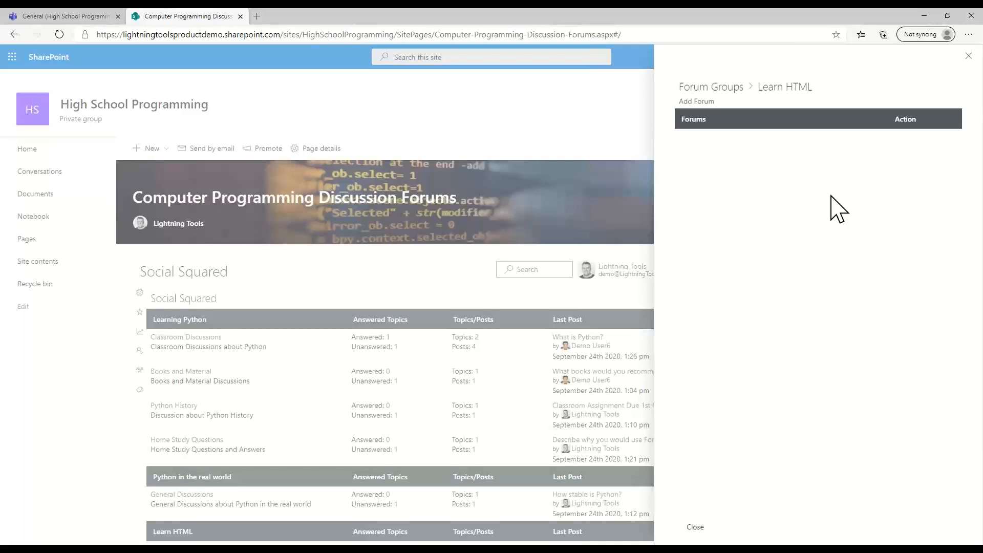
{"action": "left_click", "coordinate": [696, 101]}
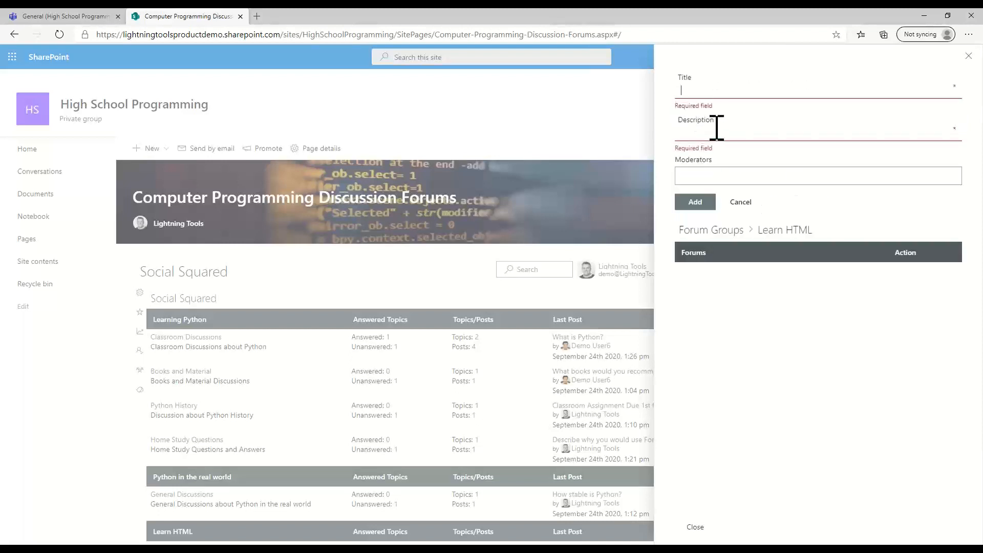
{"action": "type", "text": "Base"}
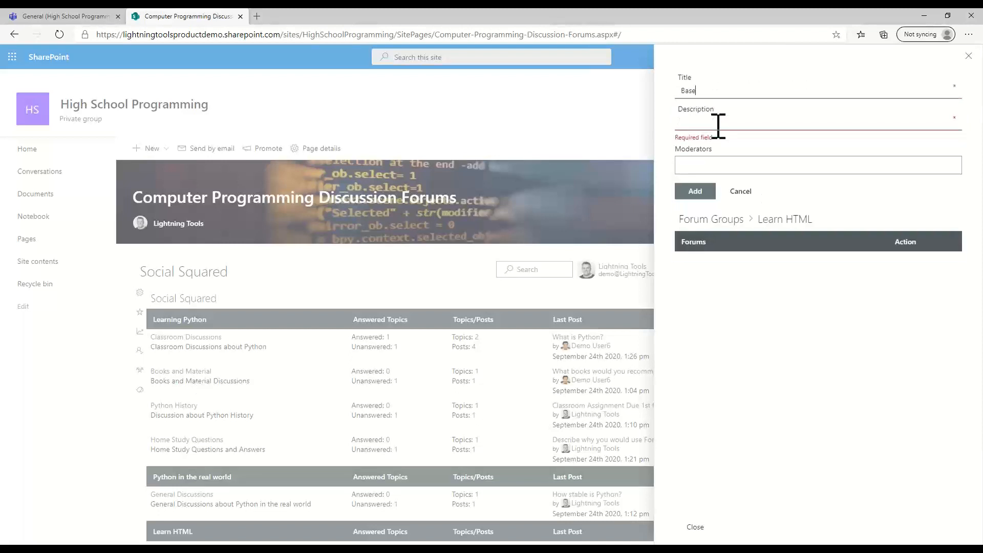
{"action": "type", "text": " Language"}
{"action": "key", "text": "ctrl+shift+Left"}
{"action": "key", "text": "ctrl+shift+Left"}
{"action": "key", "text": "ctrl+c"}
{"action": "left_click", "coordinate": [726, 124]}
{"action": "key", "text": "ctrl+v"}
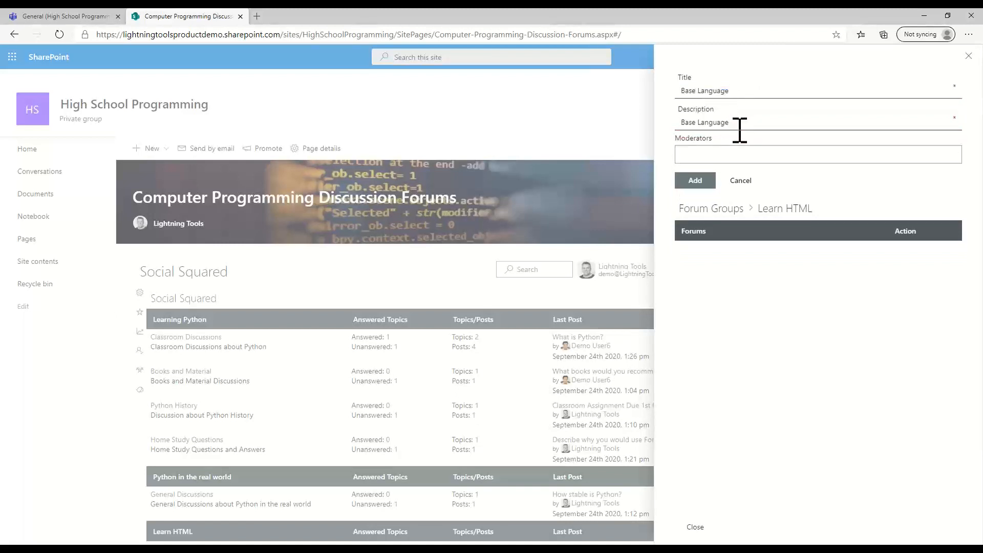
{"action": "type", "text": "Discussions"}
- Assign Demo User5 as the forum's moderator and add the forum to the group
{"action": "left_click", "coordinate": [778, 162]}
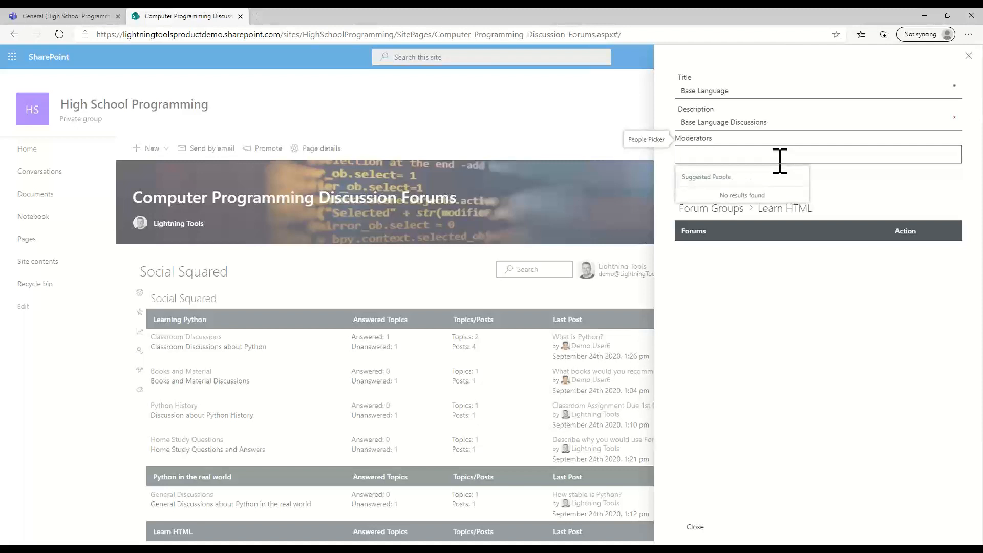
{"action": "type", "text": "demo user10"}
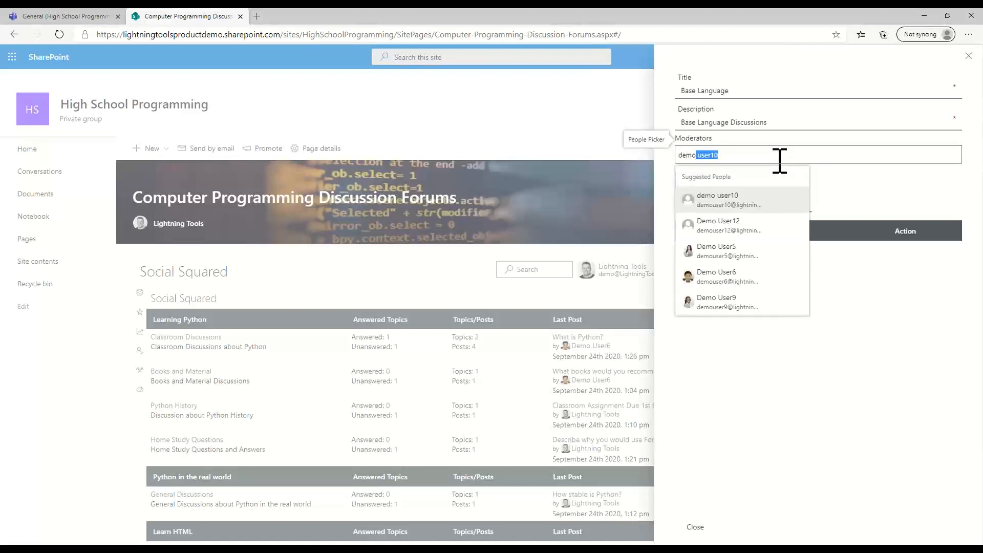
{"action": "left_click", "coordinate": [727, 250]}
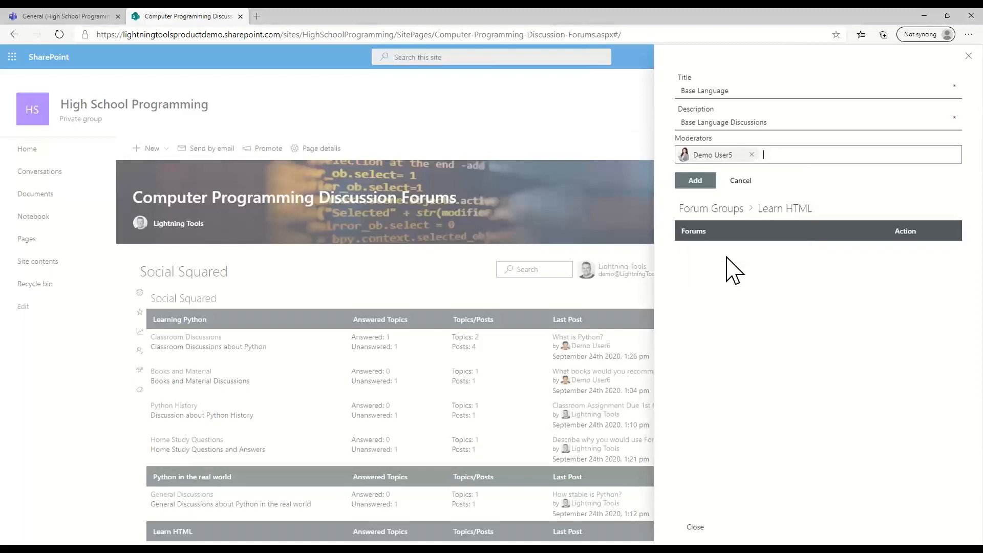
{"action": "left_click", "coordinate": [696, 181]}
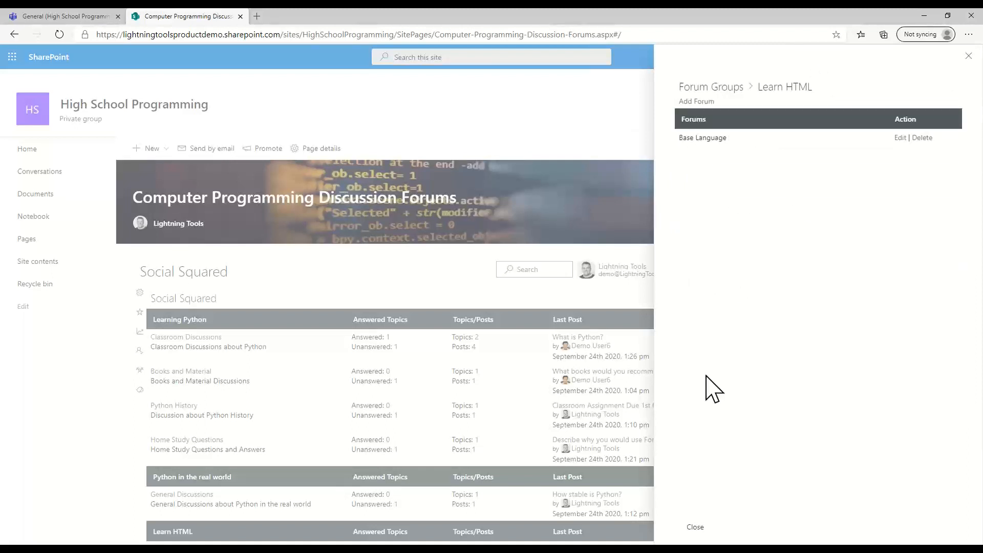
- Add another forum to the Learn HTML group with CSS Forum Discussions as both title and description, and leave the forum settings
{"action": "left_click", "coordinate": [697, 101]}
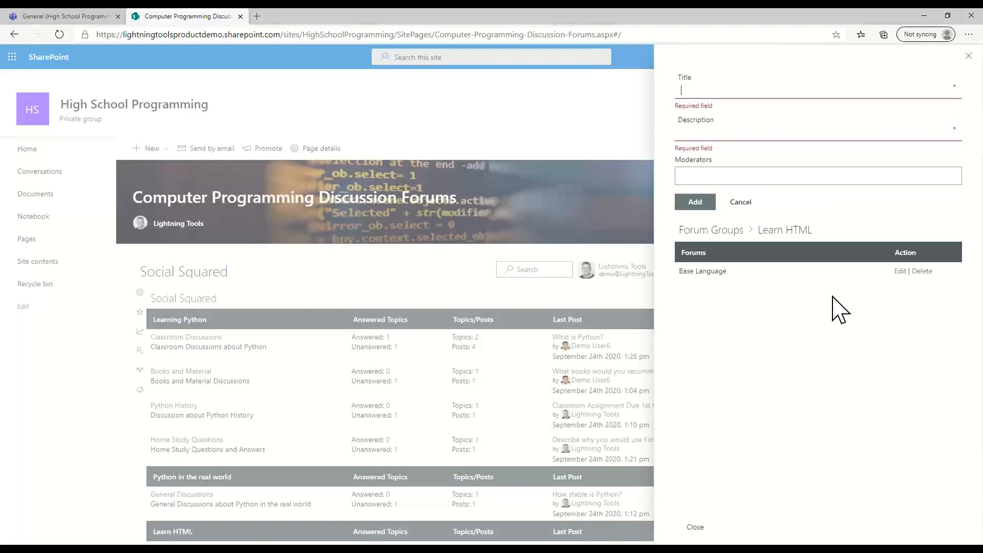
{"action": "type", "text": "CSS "}
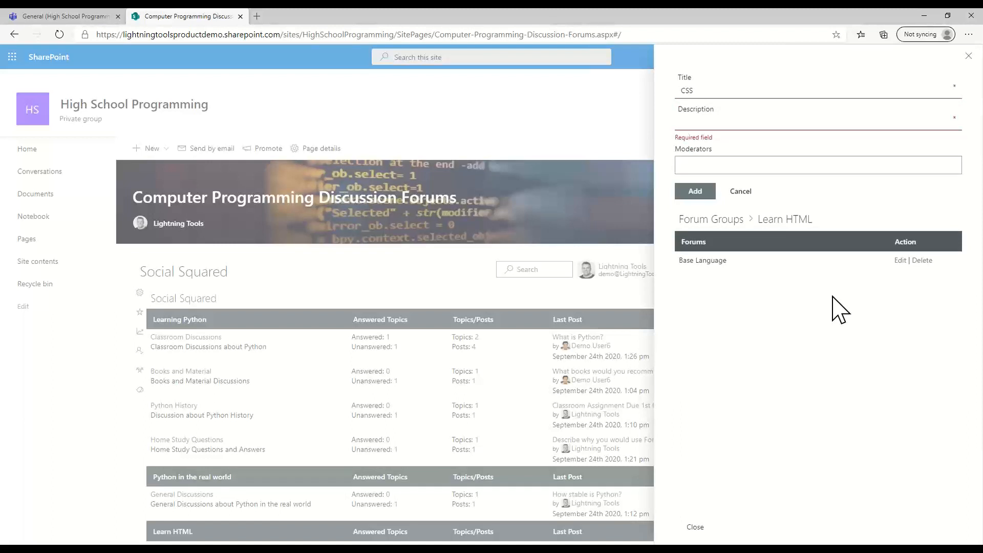
{"action": "type", "text": "Forum Discussions"}
{"action": "triple_click", "coordinate": [757, 94]}
{"action": "left_click_drag", "start_coordinate": [757, 93], "coordinate": [702, 96]}
{"action": "key", "text": "ctrl+c"}
{"action": "left_click", "coordinate": [733, 122]}
{"action": "key", "text": "ctrl+v"}
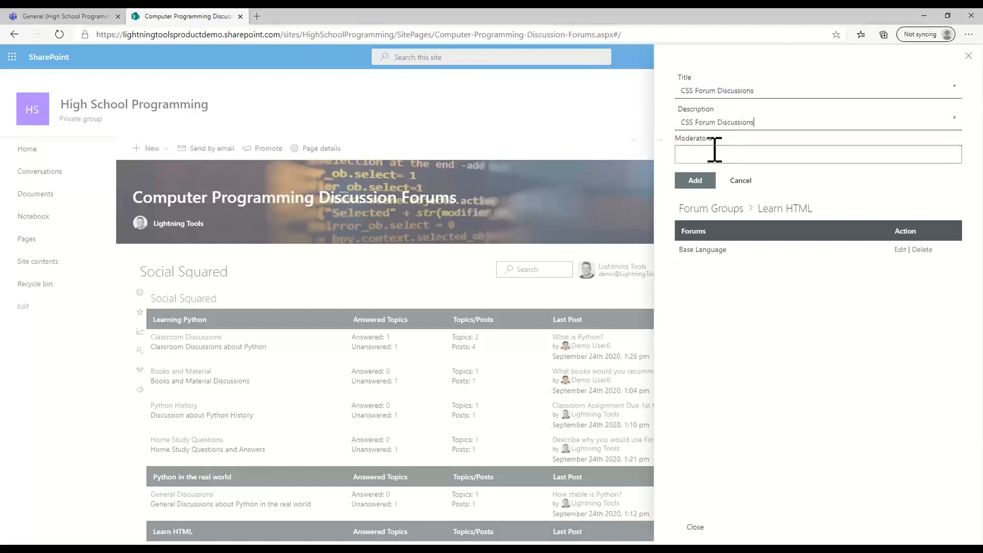
{"action": "left_click", "coordinate": [702, 183]}
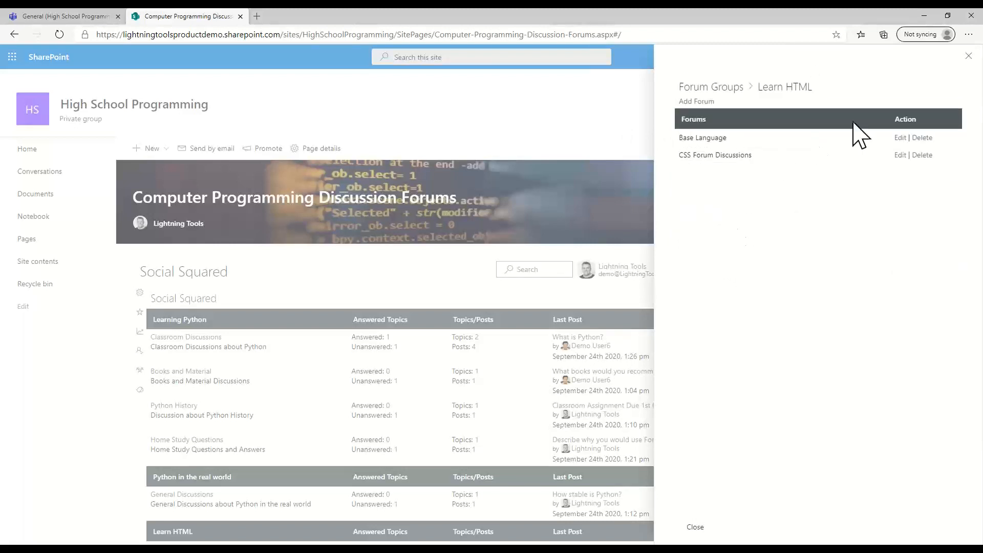
{"action": "left_click", "coordinate": [967, 56]}
- Open the What is Python? topic in the Classroom Discussions forum of the Learning Python group
{"action": "scroll", "coordinate": [797, 333], "scroll_direction": "down", "scroll_amount": 2}
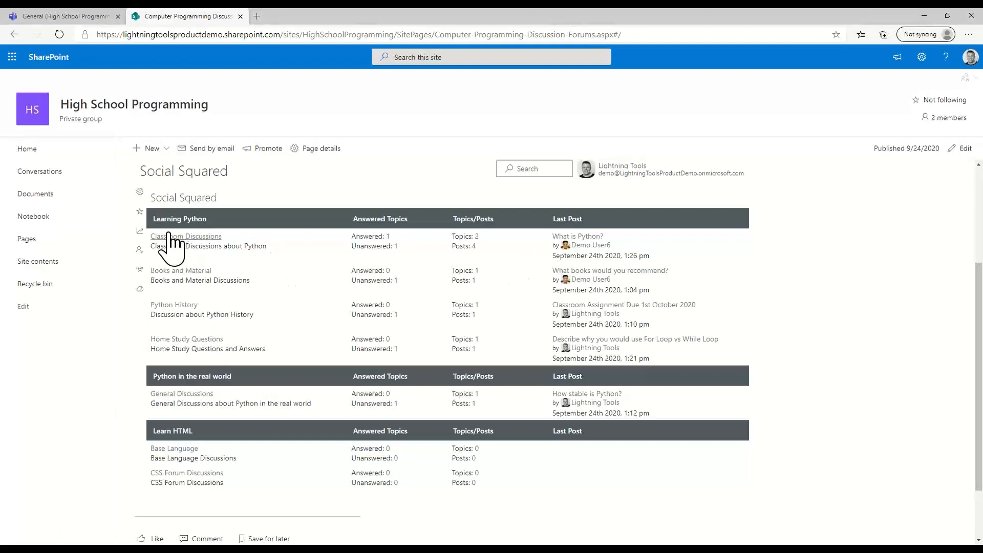
{"action": "left_click", "coordinate": [204, 238]}
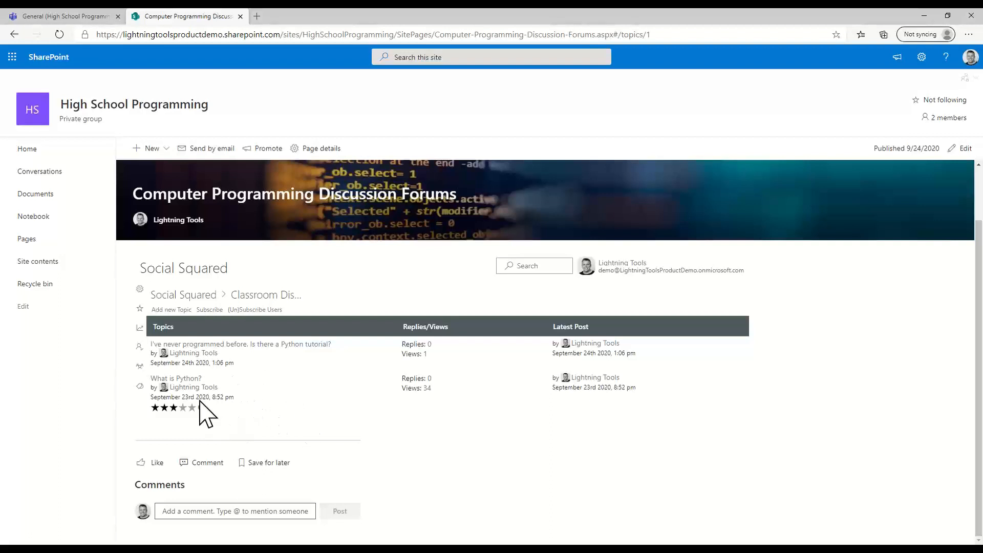
{"action": "left_click", "coordinate": [189, 379]}
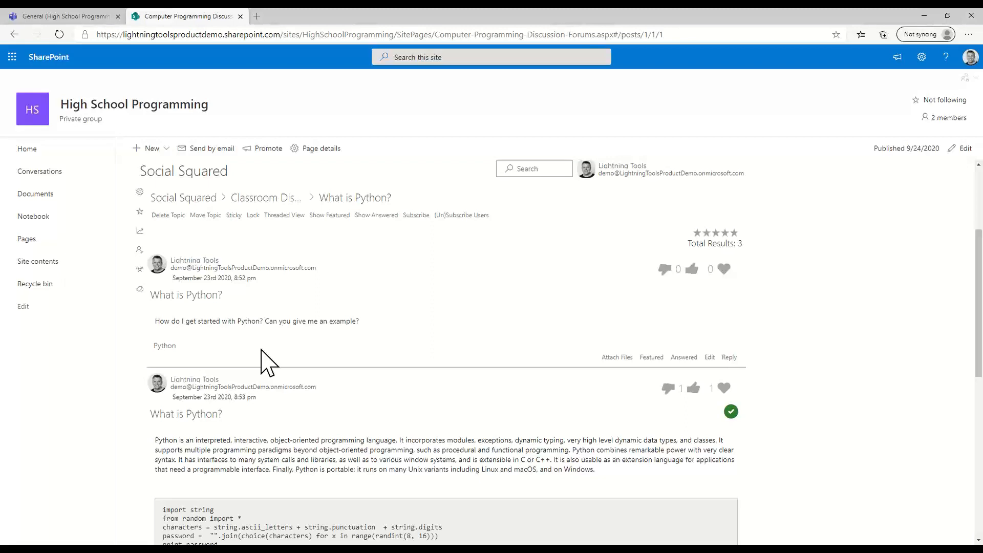
- Review the posts in the topic and downvote the "Is it a snake?" reply
{"action": "scroll", "coordinate": [263, 358], "scroll_direction": "down", "scroll_amount": 3}
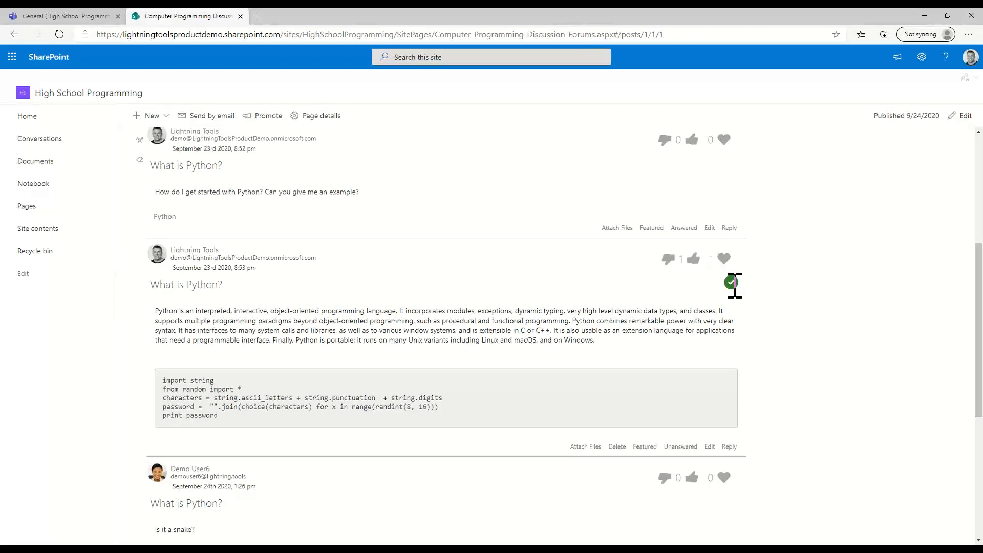
{"action": "scroll", "coordinate": [674, 314], "scroll_direction": "up", "scroll_amount": 2}
{"action": "scroll", "coordinate": [646, 363], "scroll_direction": "down", "scroll_amount": 1}
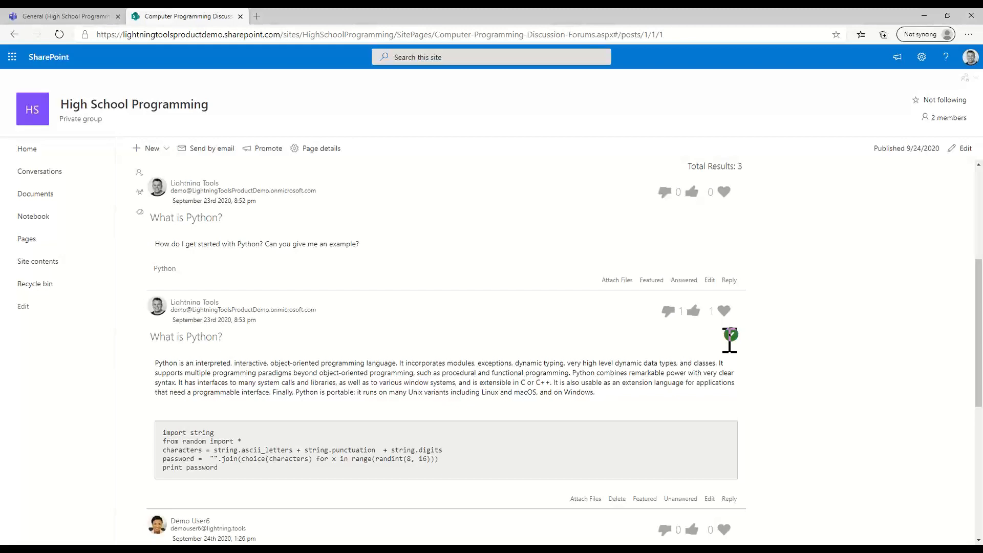
{"action": "scroll", "coordinate": [729, 340], "scroll_direction": "down", "scroll_amount": 4}
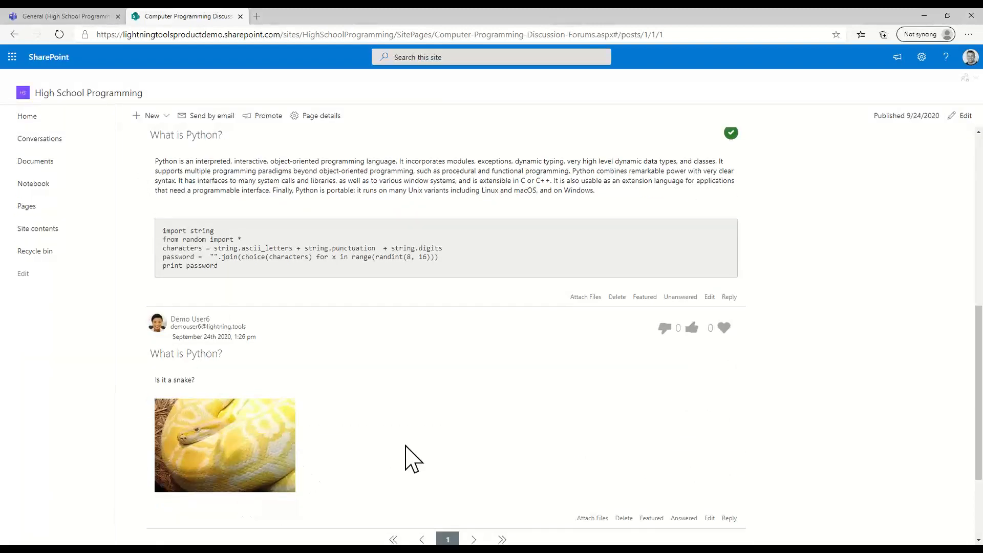
{"action": "left_click", "coordinate": [664, 327]}
- View the forums the What is Python? topic can be moved to, without moving it
{"action": "scroll", "coordinate": [673, 499], "scroll_direction": "up", "scroll_amount": 6}
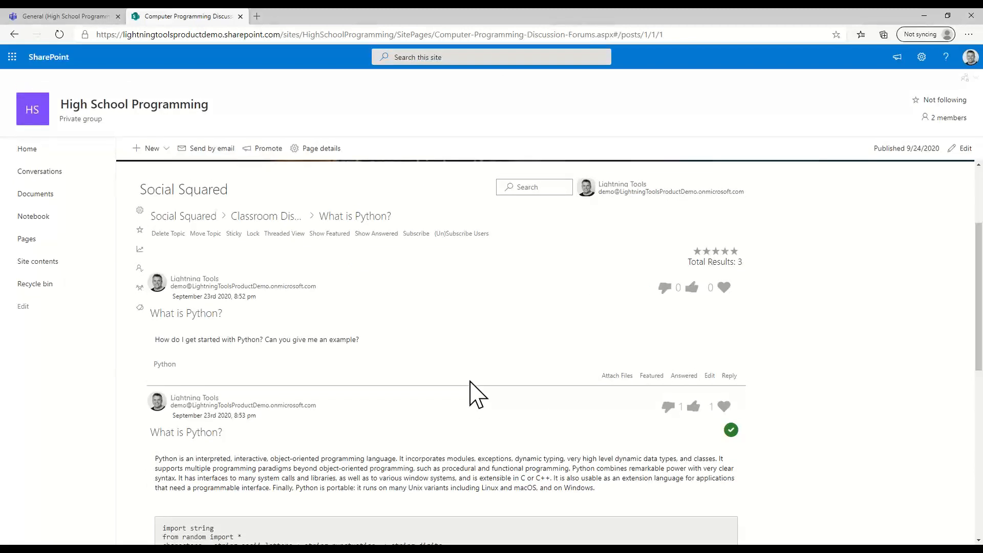
{"action": "left_click", "coordinate": [205, 234]}
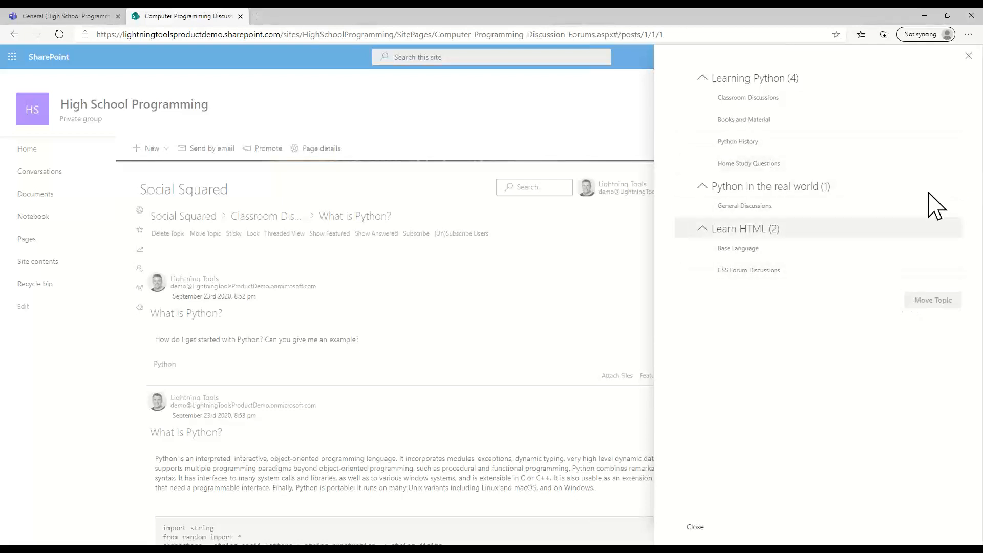
{"action": "left_click", "coordinate": [967, 55]}
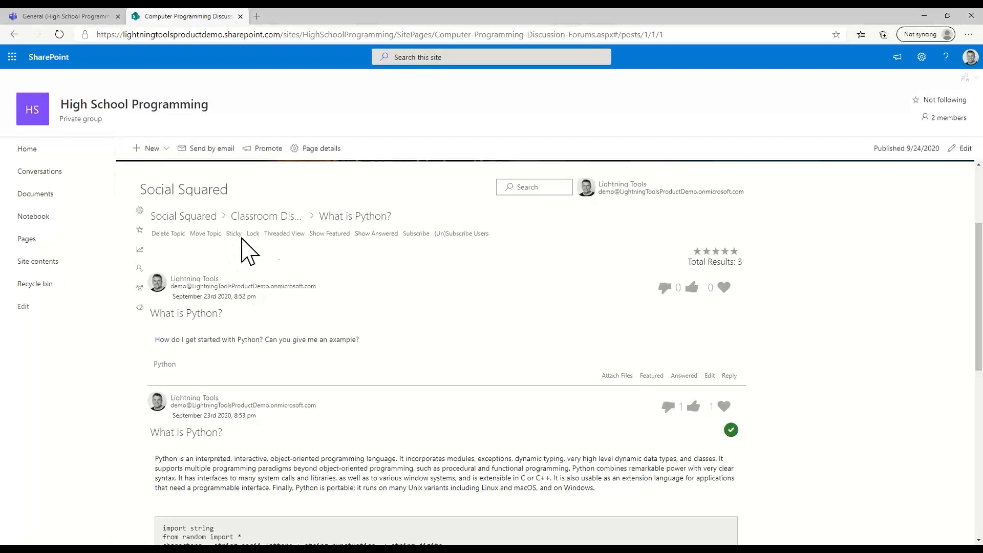
- Lock the What is Python? topic against further replies
{"action": "scroll", "coordinate": [505, 372], "scroll_direction": "down", "scroll_amount": 1}
{"action": "scroll", "coordinate": [522, 376], "scroll_direction": "down", "scroll_amount": 5}
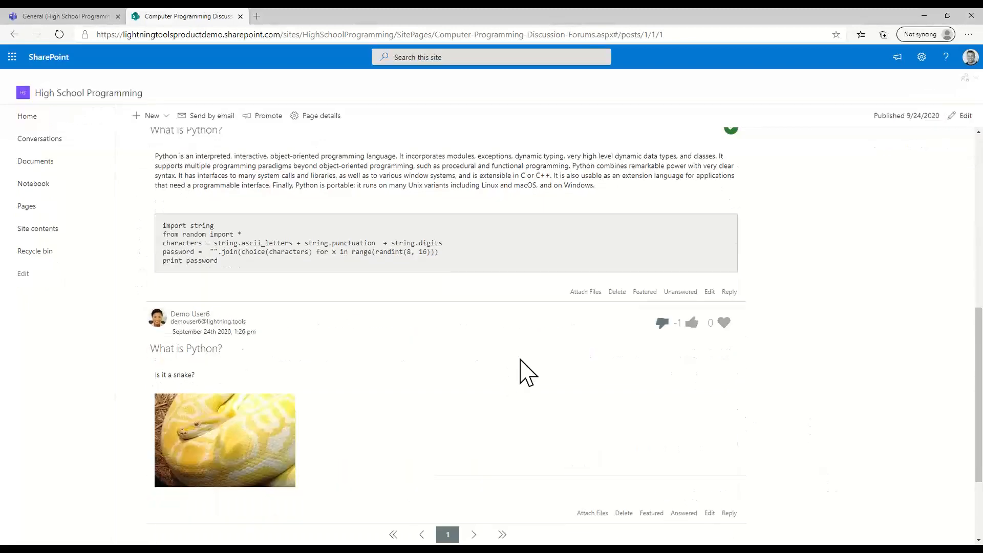
{"action": "scroll", "coordinate": [684, 464], "scroll_direction": "up", "scroll_amount": 3}
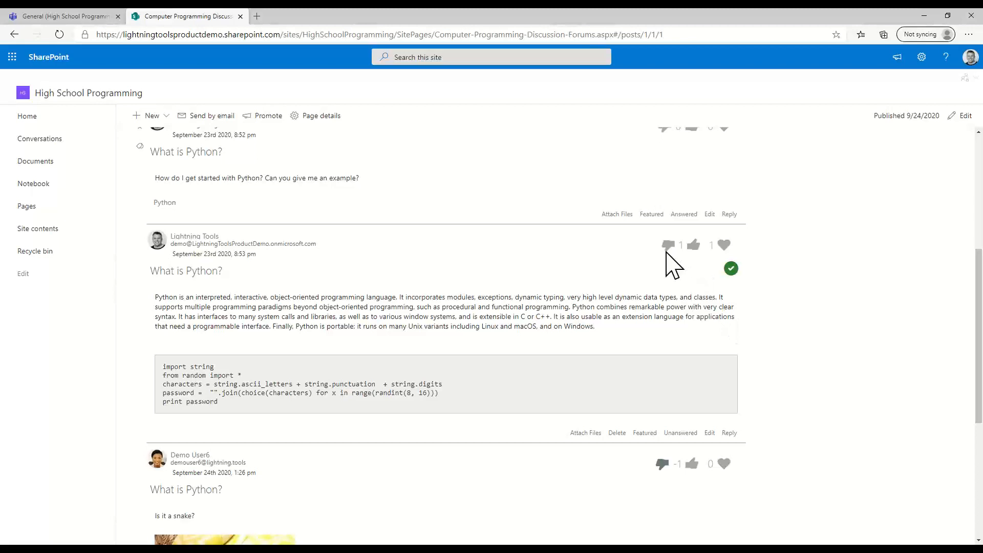
{"action": "scroll", "coordinate": [661, 268], "scroll_direction": "up", "scroll_amount": 6}
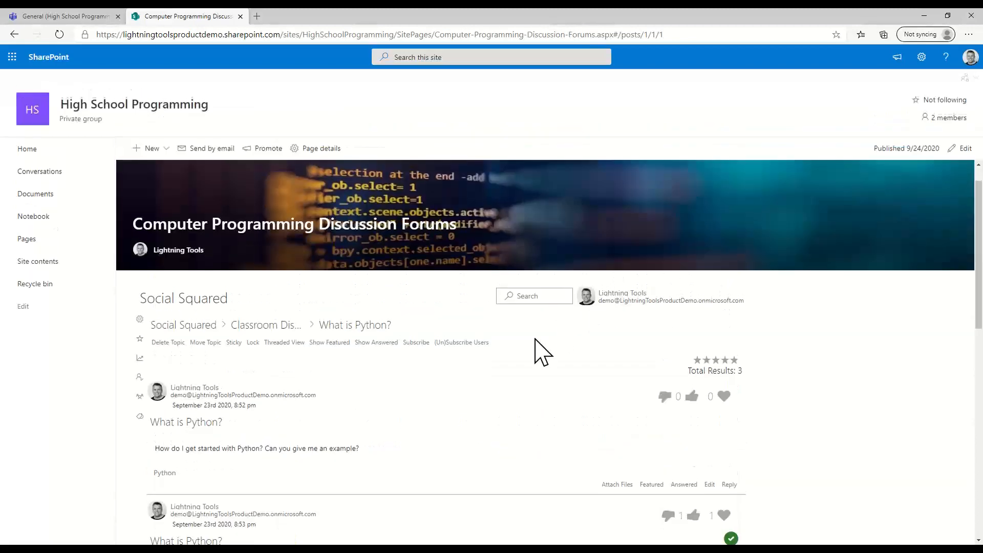
{"action": "left_click", "coordinate": [253, 342]}
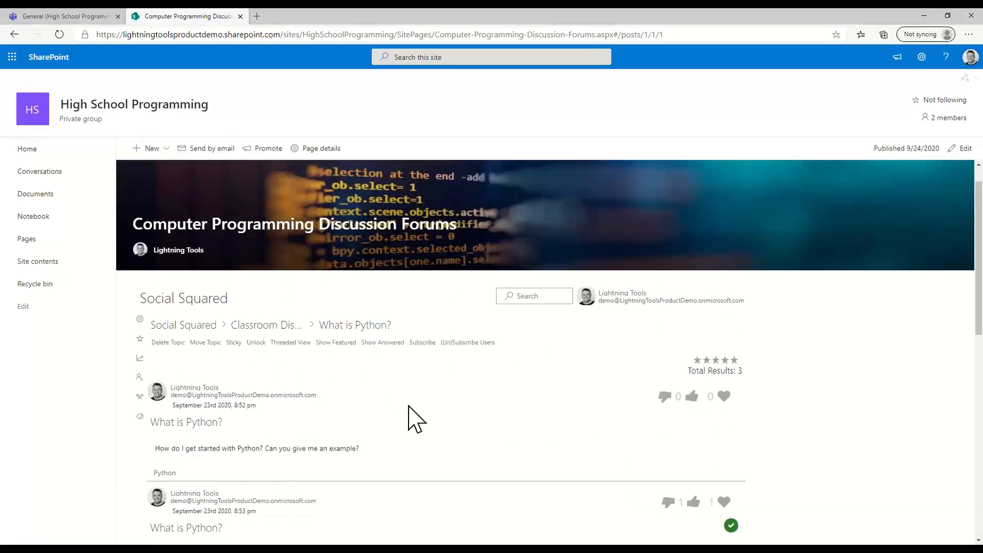
- Show only the answered post in the What is Python? topic and subscribe to the topic
{"action": "scroll", "coordinate": [465, 432], "scroll_direction": "down", "scroll_amount": 5}
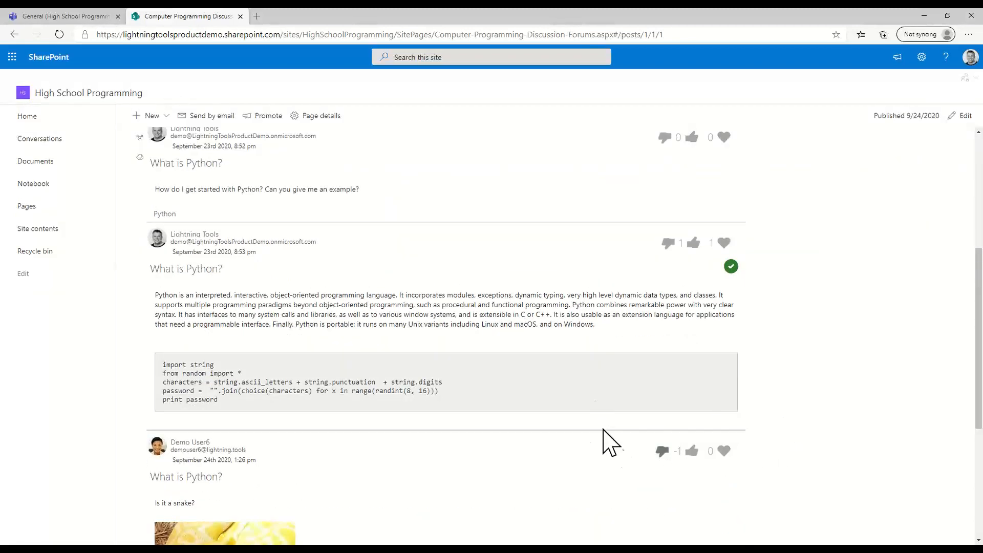
{"action": "scroll", "coordinate": [614, 462], "scroll_direction": "up", "scroll_amount": 5}
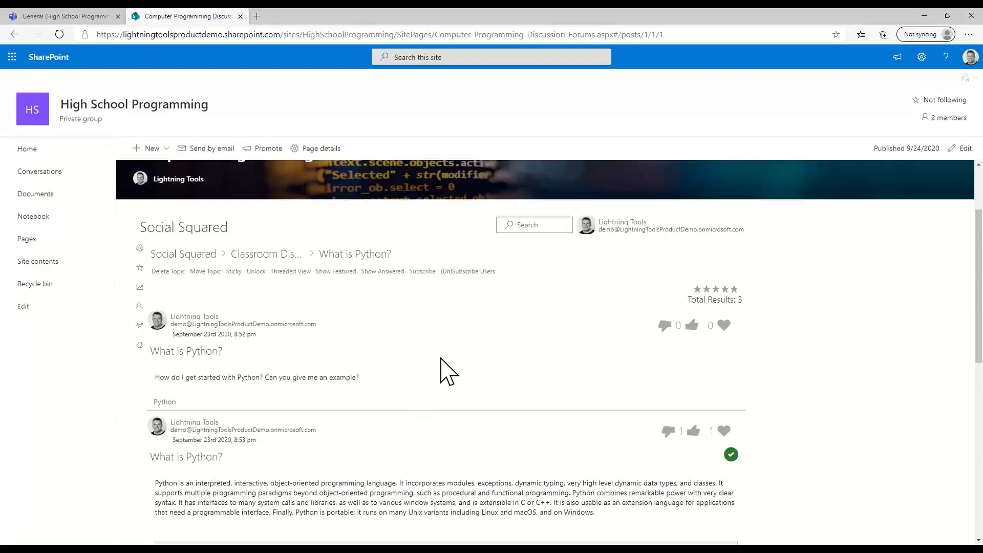
{"action": "scroll", "coordinate": [355, 342], "scroll_direction": "down", "scroll_amount": 1}
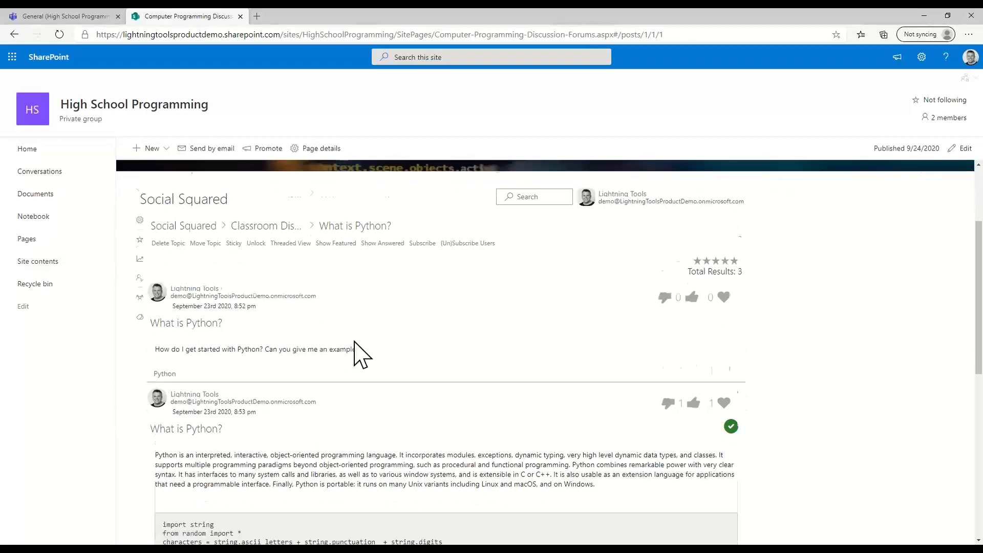
{"action": "scroll", "coordinate": [361, 354], "scroll_direction": "down", "scroll_amount": 2}
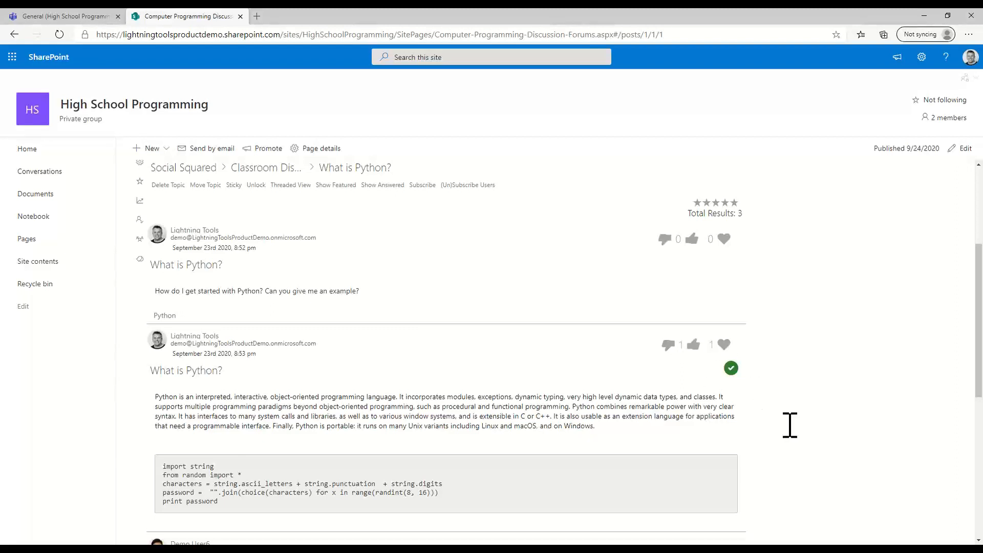
{"action": "scroll", "coordinate": [692, 439], "scroll_direction": "up", "scroll_amount": 1}
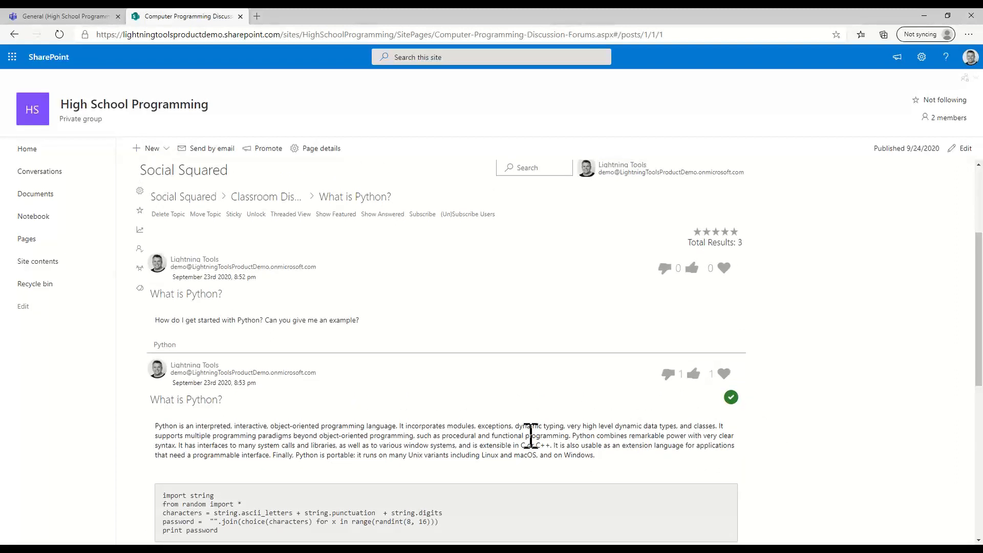
{"action": "left_click", "coordinate": [383, 214]}
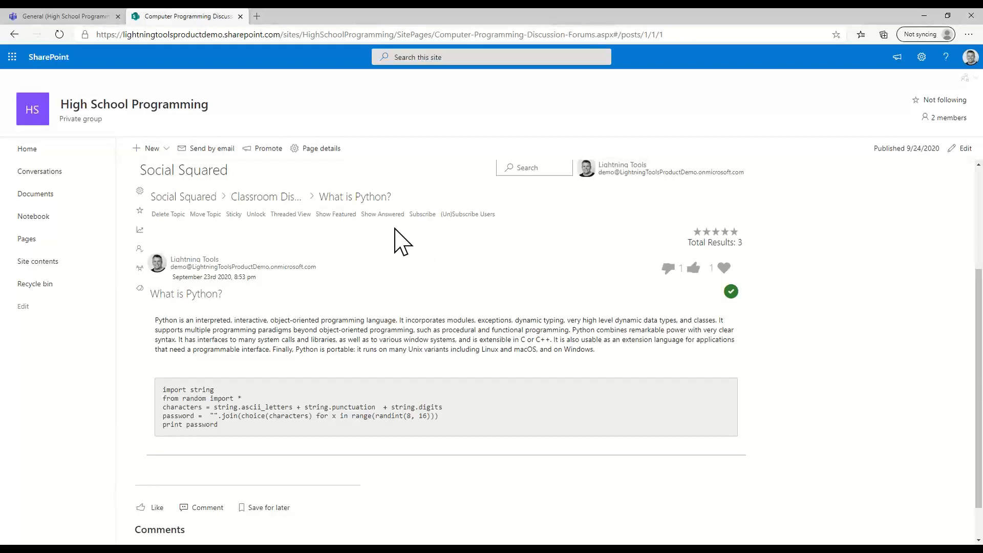
{"action": "left_click", "coordinate": [422, 214]}
- Subscribe demo users 5, 6, 9, 10 and 12 to the What is Python? topic
{"action": "left_click", "coordinate": [472, 215]}
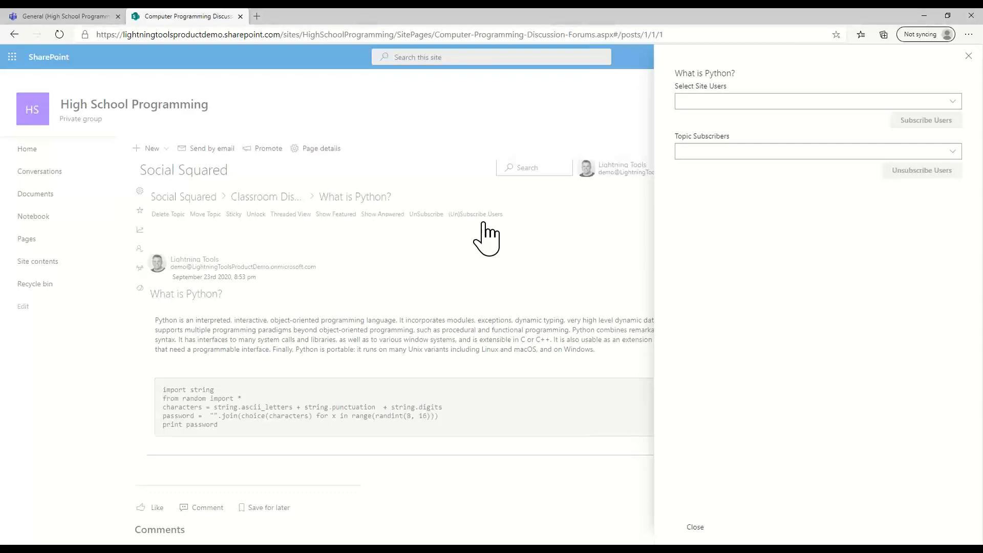
{"action": "left_click", "coordinate": [944, 103]}
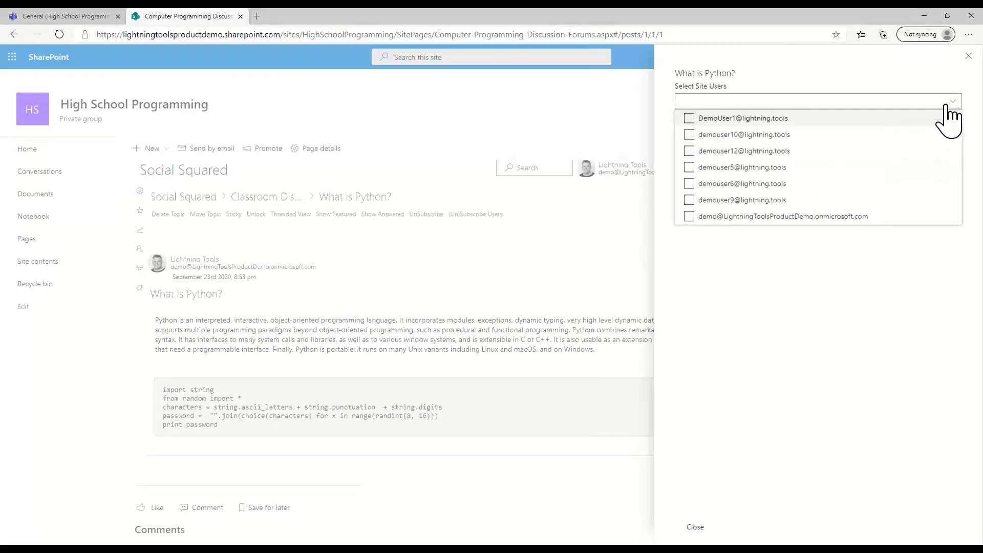
{"action": "left_click", "coordinate": [689, 134]}
{"action": "left_click", "coordinate": [689, 151]}
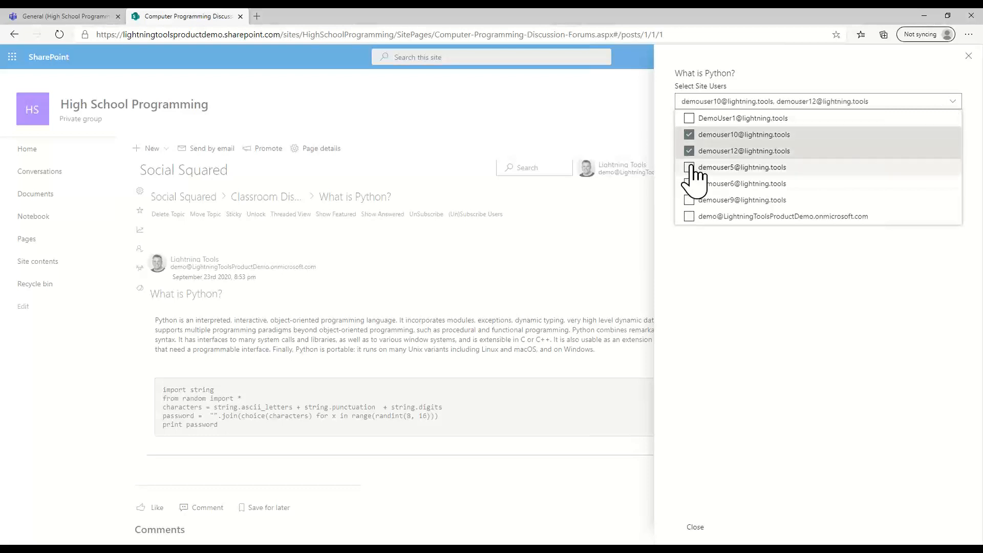
{"action": "left_click", "coordinate": [689, 167]}
{"action": "left_click", "coordinate": [689, 183]}
{"action": "left_click", "coordinate": [689, 200]}
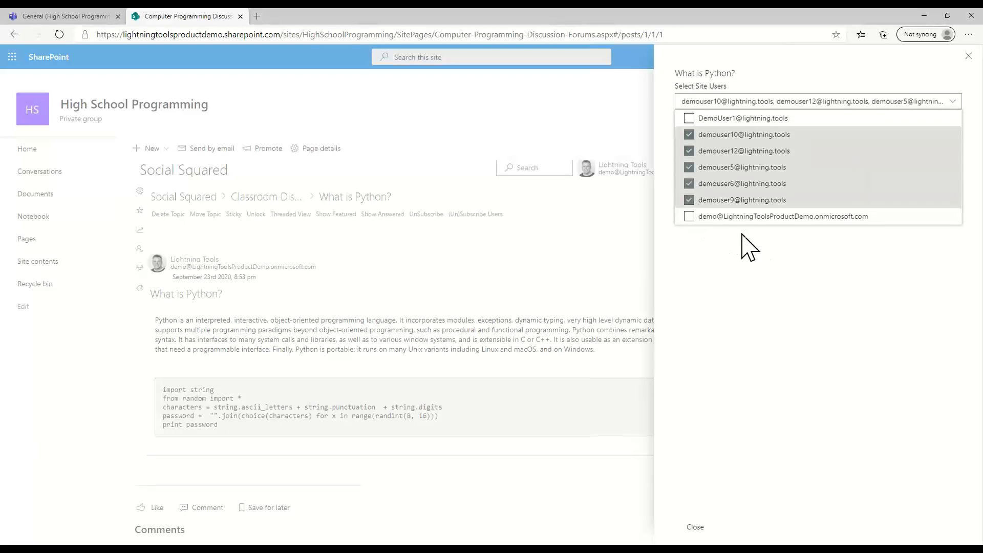
{"action": "left_click", "coordinate": [820, 253]}
{"action": "left_click", "coordinate": [927, 125]}
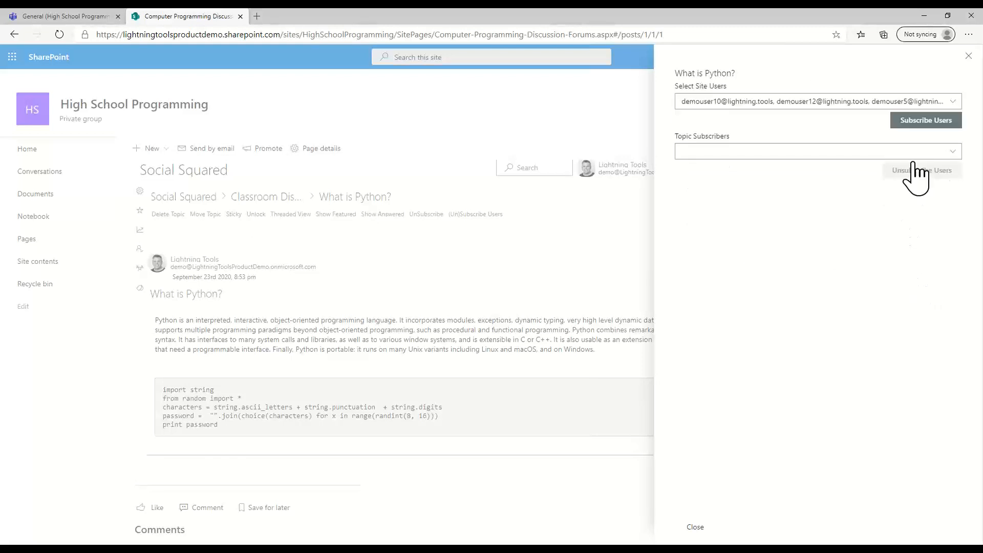
{"action": "left_click", "coordinate": [968, 55]}
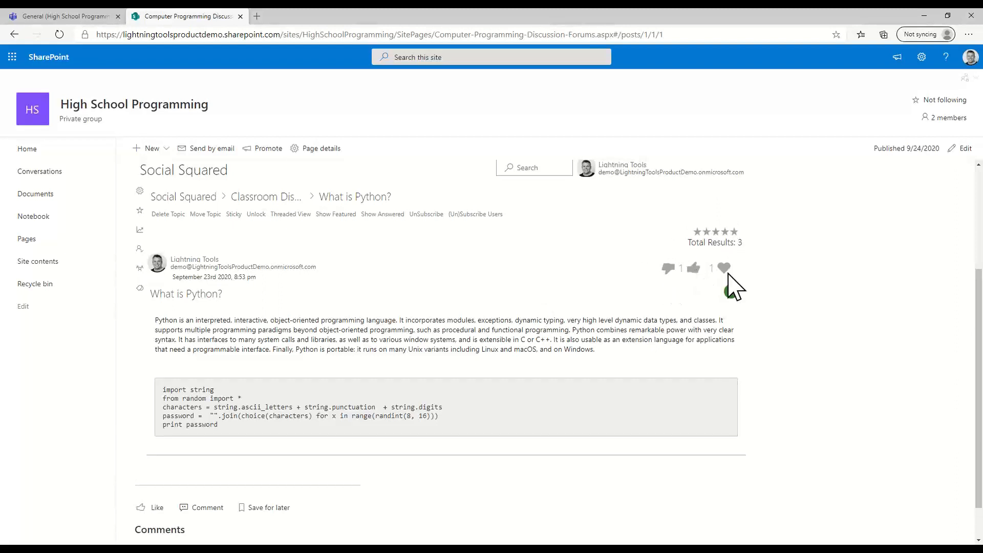
- Start a new topic in the Home Study Questions forum of the Learning Python group
{"action": "left_click", "coordinate": [183, 197]}
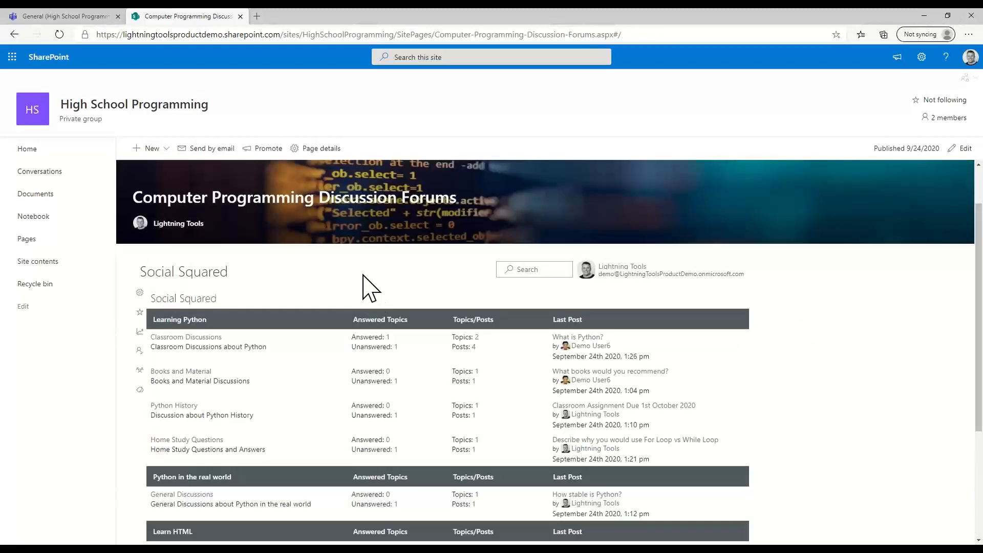
{"action": "scroll", "coordinate": [364, 286], "scroll_direction": "down", "scroll_amount": 2}
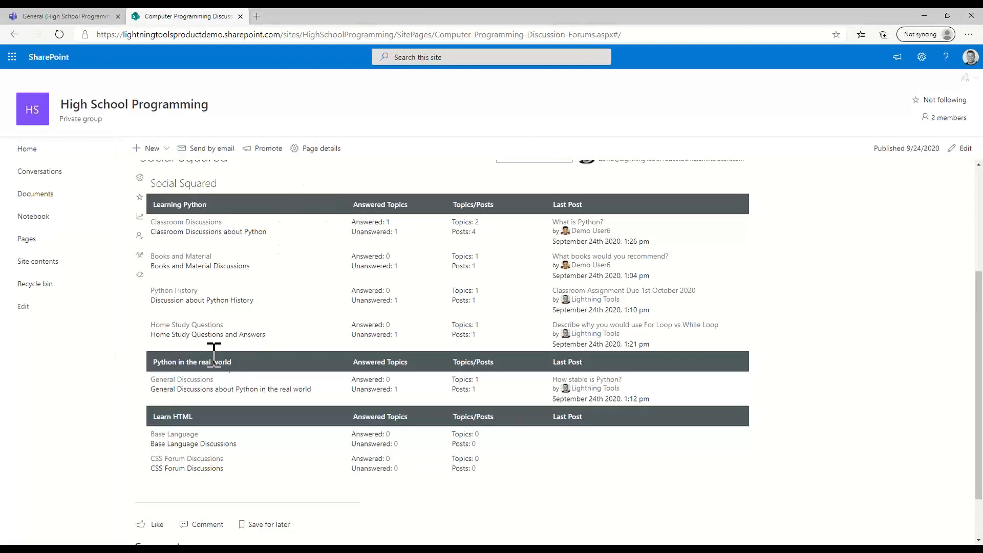
{"action": "left_click", "coordinate": [198, 334]}
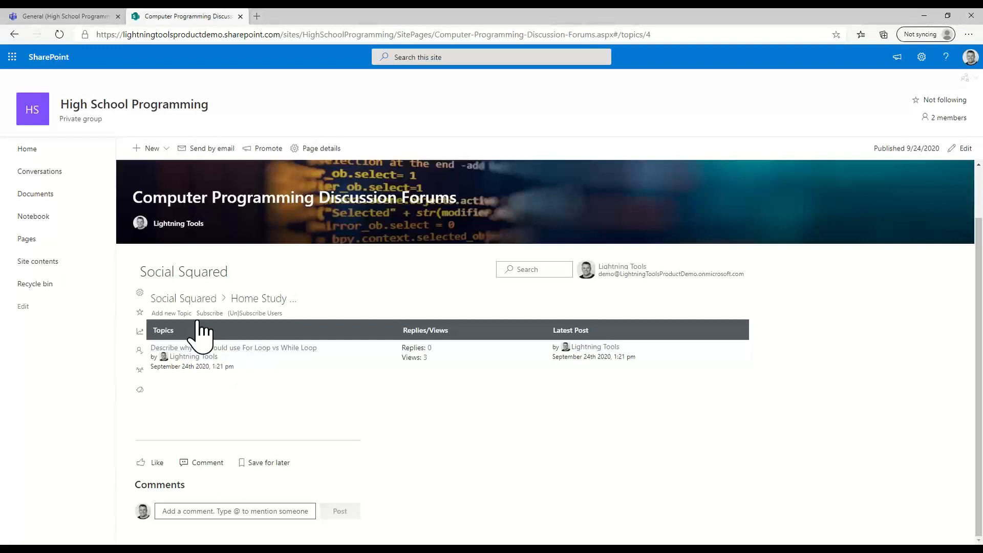
{"action": "left_click", "coordinate": [175, 314]}
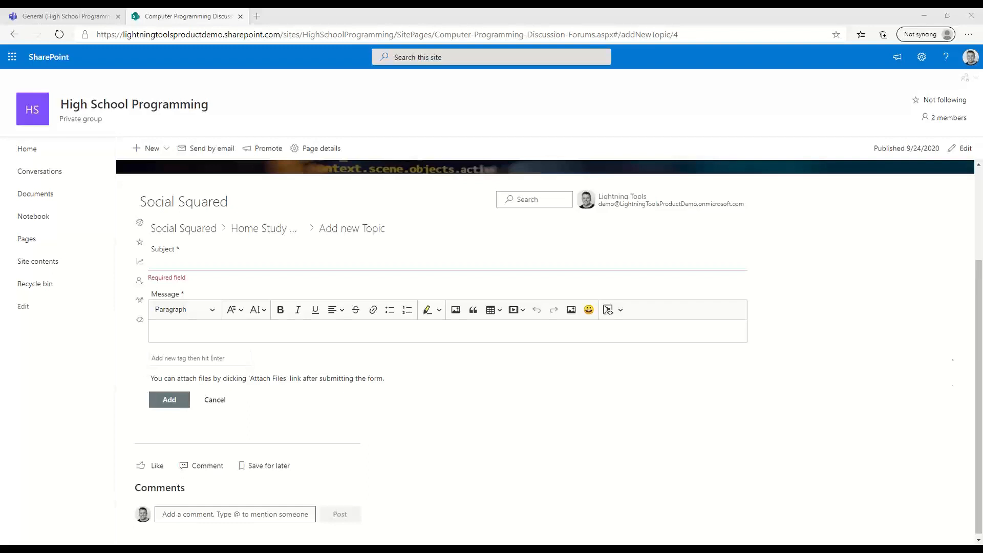
- Enter "Homework is to write code to gather two numbers and add together" as the new topic's subject
{"action": "left_click", "coordinate": [198, 262]}
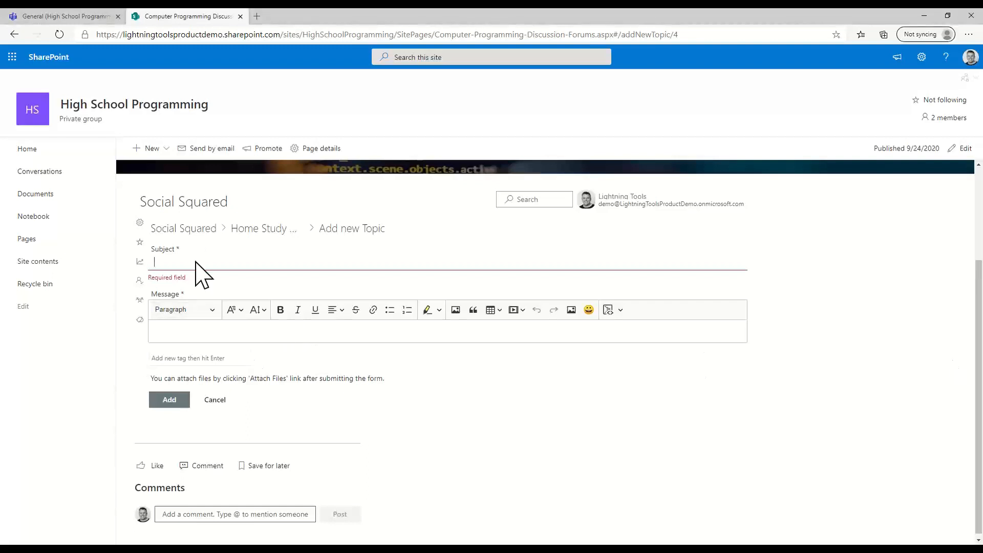
{"action": "type", "text": "Home w"}
{"action": "key", "text": "BackSpace"}
{"action": "key", "text": "BackSpace"}
{"action": "type", "text": "work"}
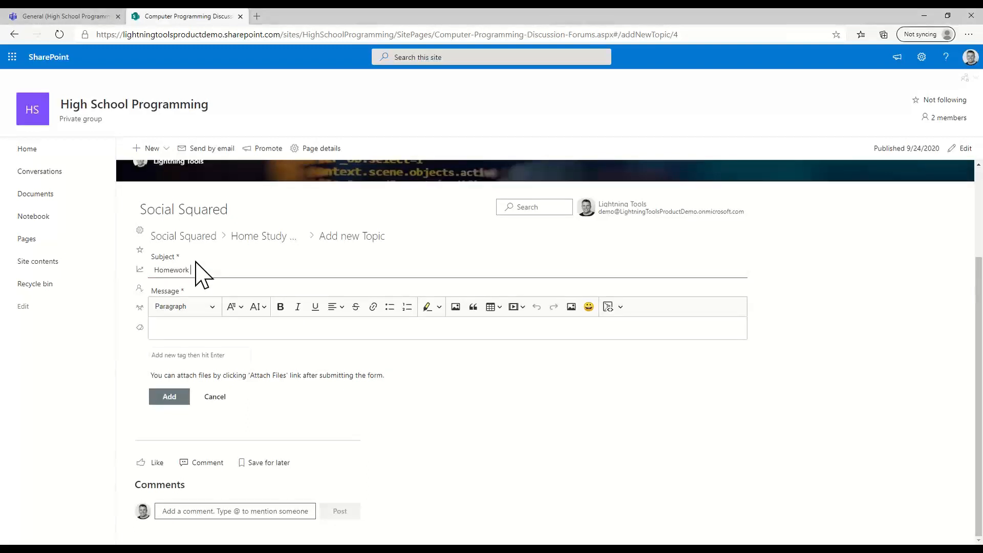
{"action": "type", "text": " is to write code to gather two numbers and add tog"}
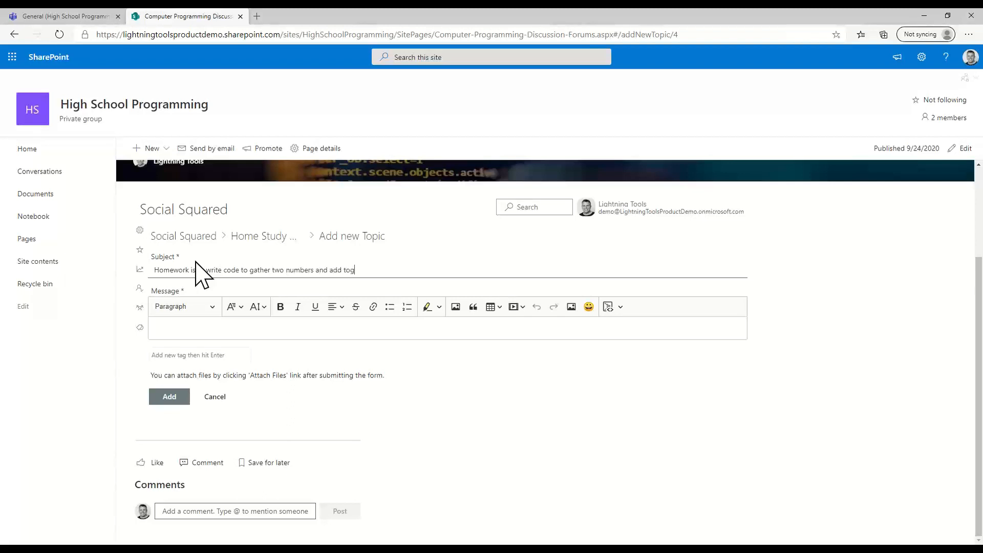
{"action": "type", "text": "ether"}
- Write "Please submit this homework by the end of the week:" as the topic's message, followed by blank lines
{"action": "left_click", "coordinate": [279, 335]}
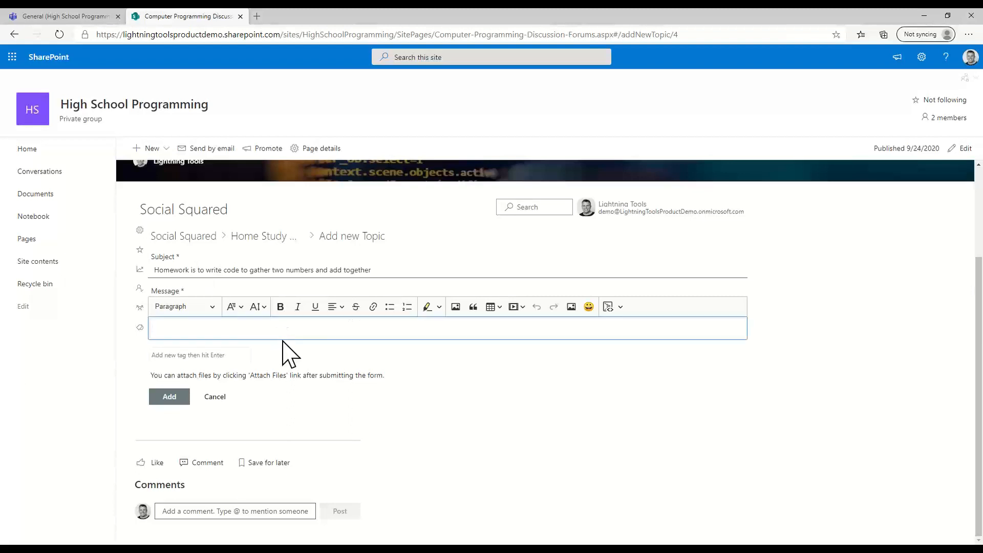
{"action": "type", "text": "Please submit this homework by the end"}
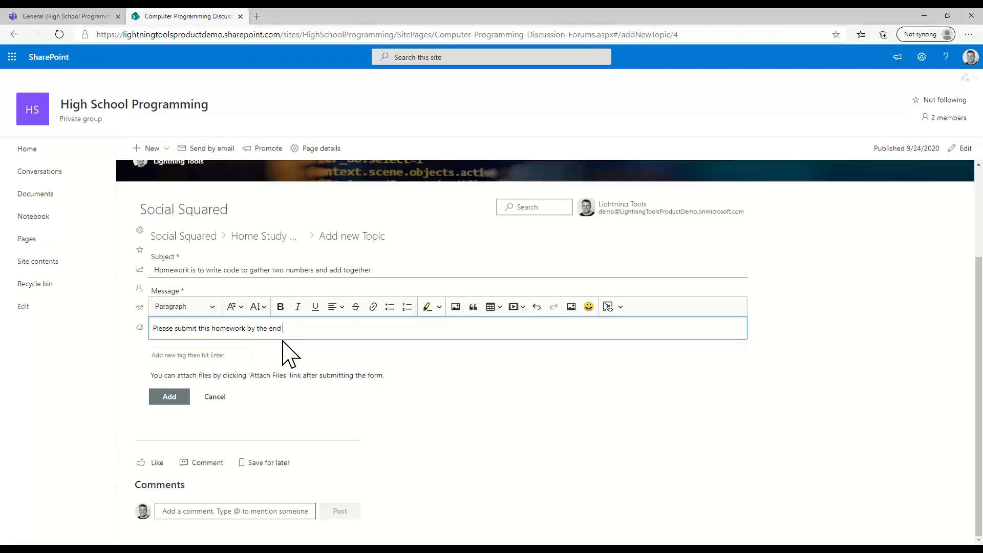
{"action": "type", "text": " of the week:"}
{"action": "key", "text": "Return"}
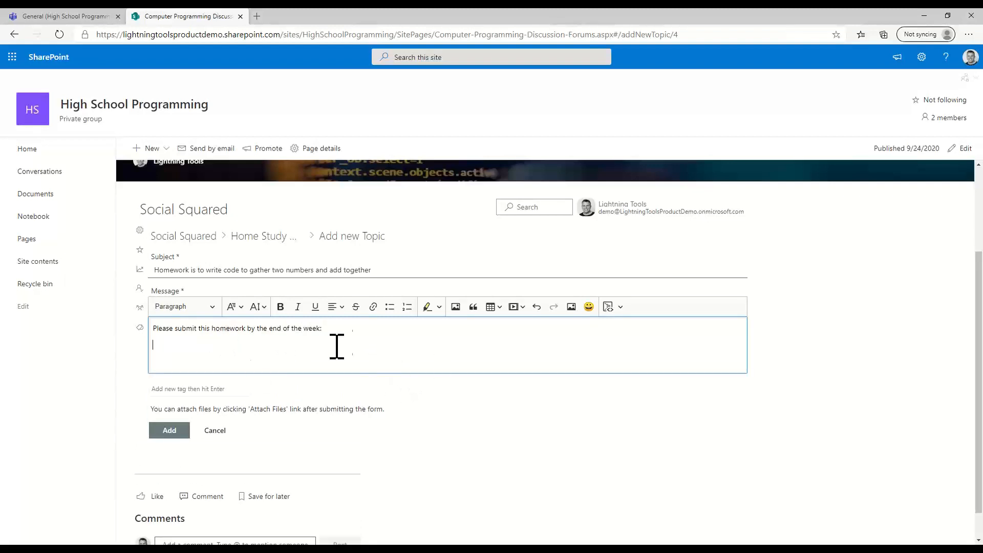
{"action": "key", "text": "Return"}
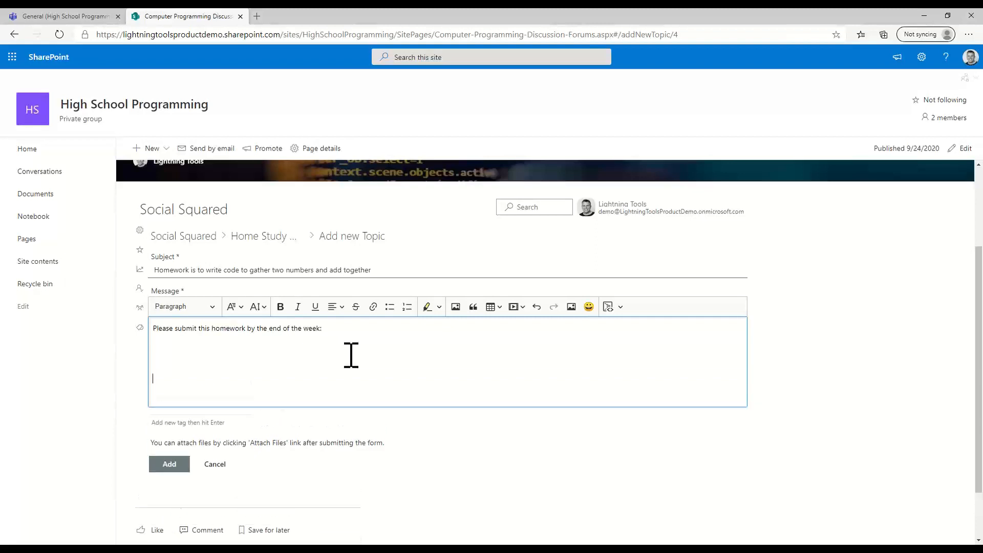
- Highlight the word "homework" in the message in yellow
{"action": "double_click", "coordinate": [231, 329]}
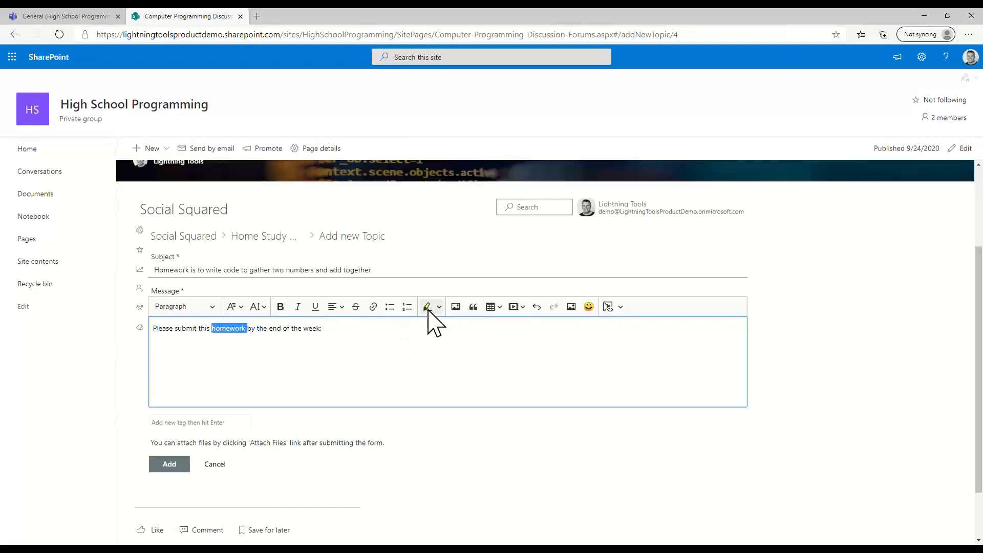
{"action": "left_click", "coordinate": [427, 306]}
{"action": "left_click", "coordinate": [261, 351]}
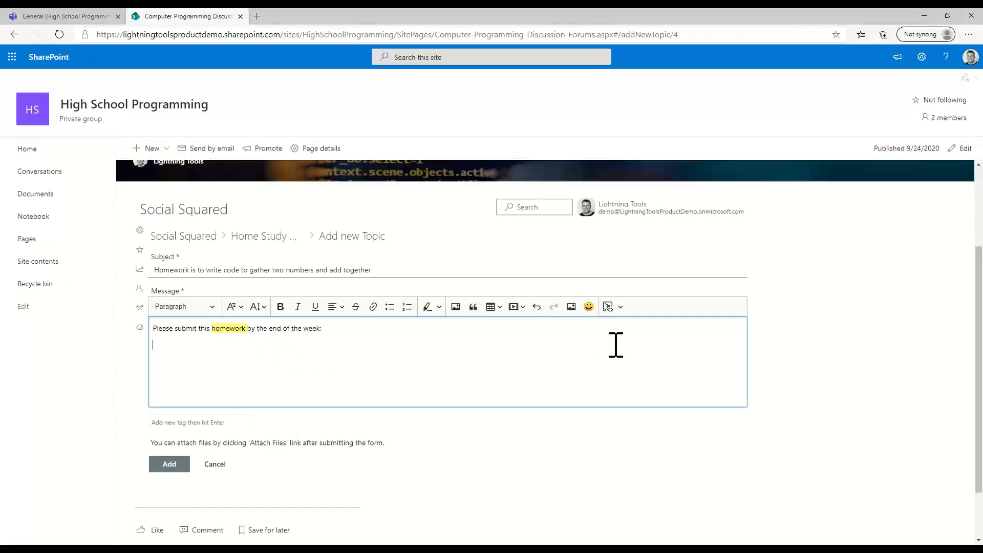
- Insert a Python code block below the message line with the commented program that adds num1 = 1.5 and num2 = 6.3 and prints the sum
{"action": "left_click", "coordinate": [621, 307]}
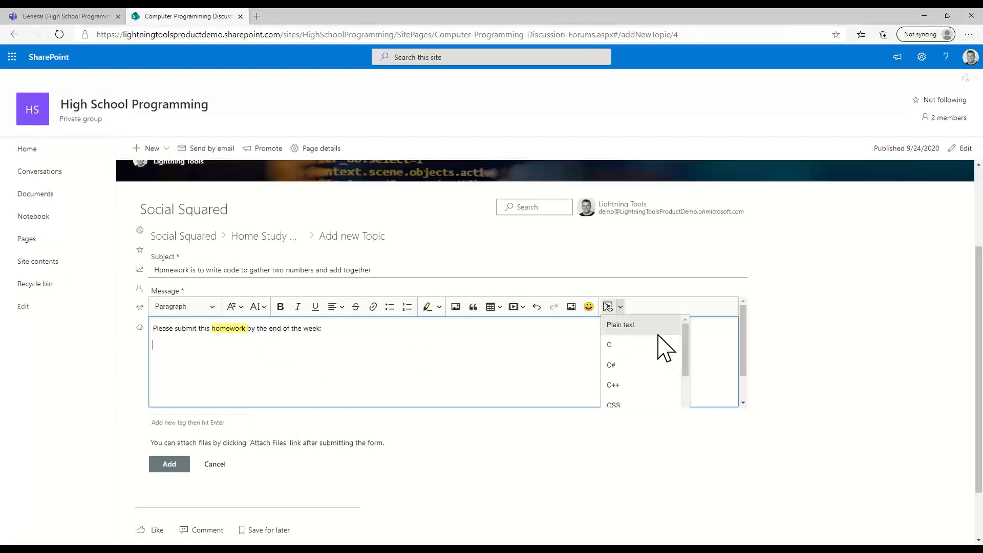
{"action": "left_click_drag", "start_coordinate": [684, 349], "coordinate": [684, 407]}
{"action": "left_click", "coordinate": [638, 390]}
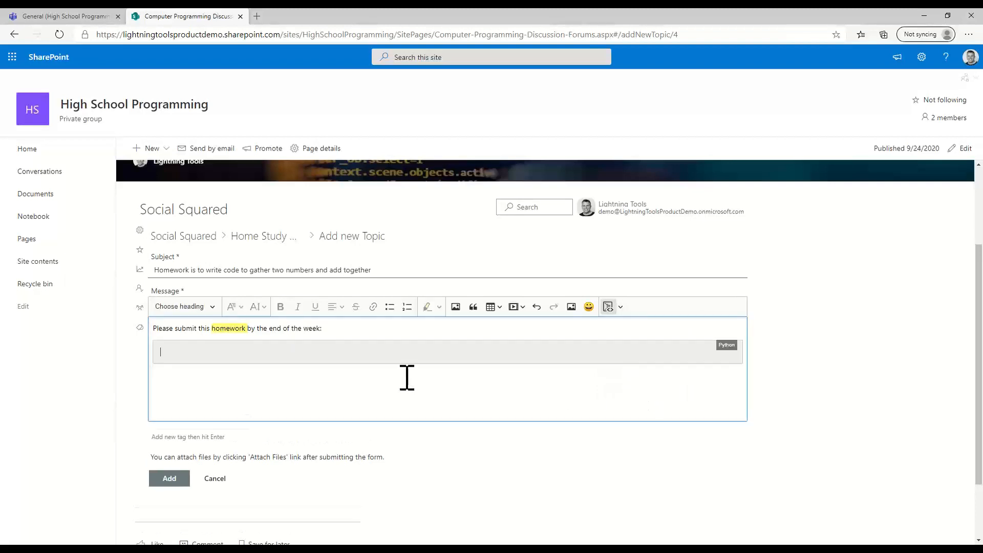
{"action": "type", "text": "# This program adds two numbers  num1 = 1.5 num2 = 6.3  # Add two numbers sum = num1 + num2  # Display the sum print('The sum of {0} and {1} is {2}'.format(num1, num2, sum))"}
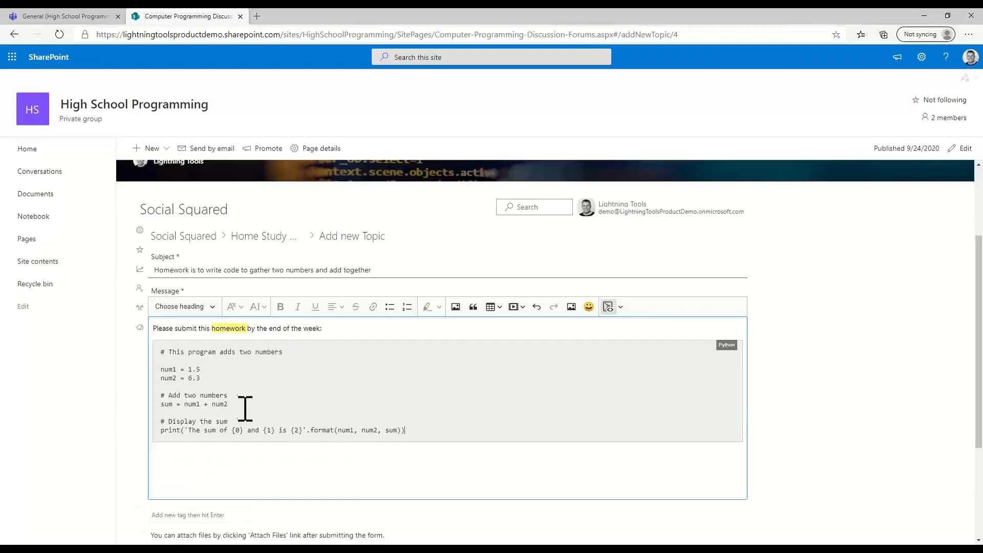
{"action": "left_click", "coordinate": [341, 480]}
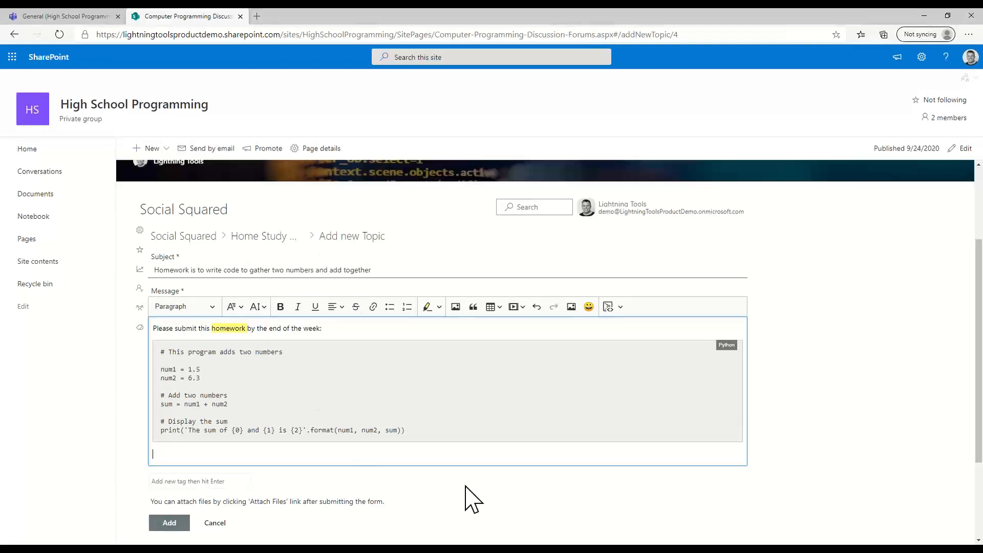
- Tag the new topic with Python, Two Numbers and Homework
{"action": "left_click", "coordinate": [231, 483]}
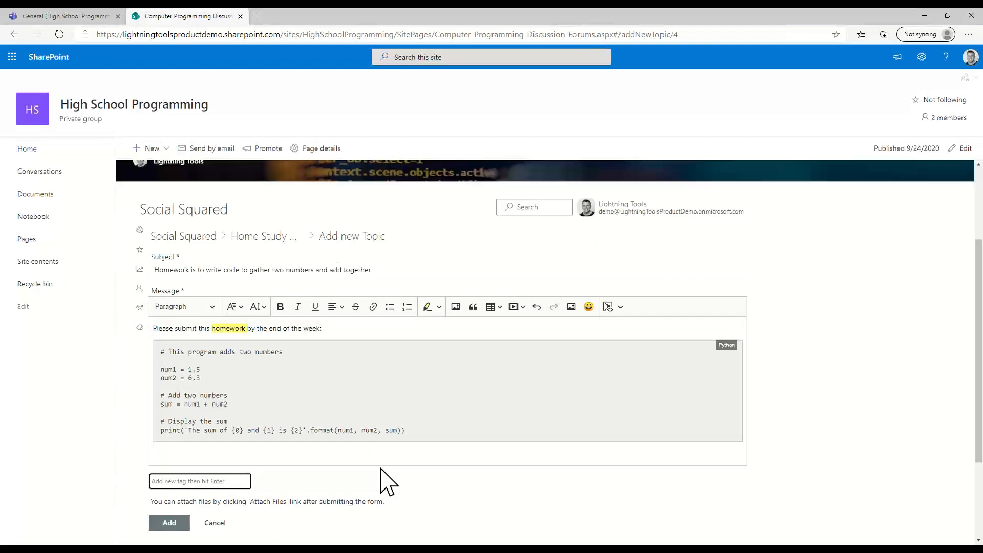
{"action": "type", "text": "Python"}
{"action": "key", "text": "Return"}
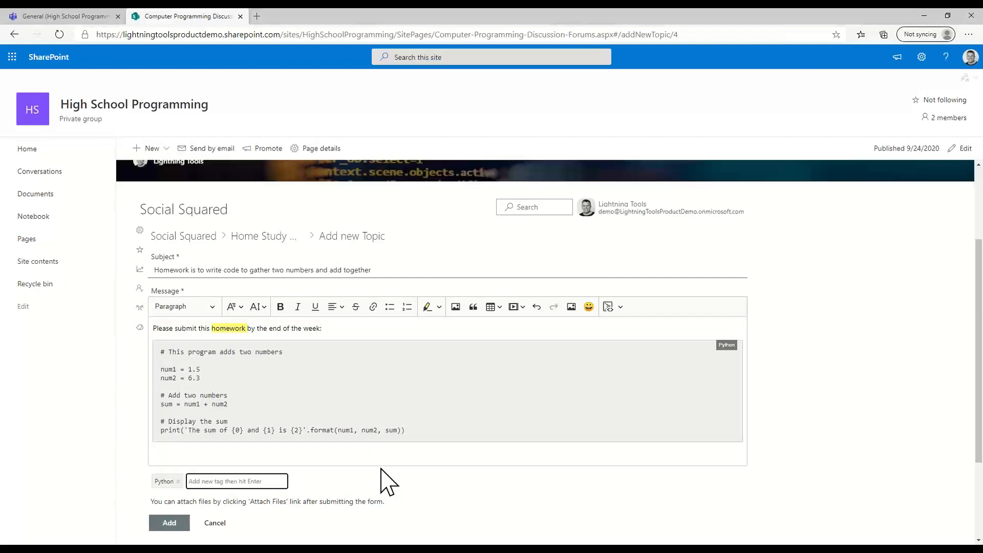
{"action": "type", "text": "Two Numbers"}
{"action": "key", "text": "Return"}
{"action": "type", "text": "Homework"}
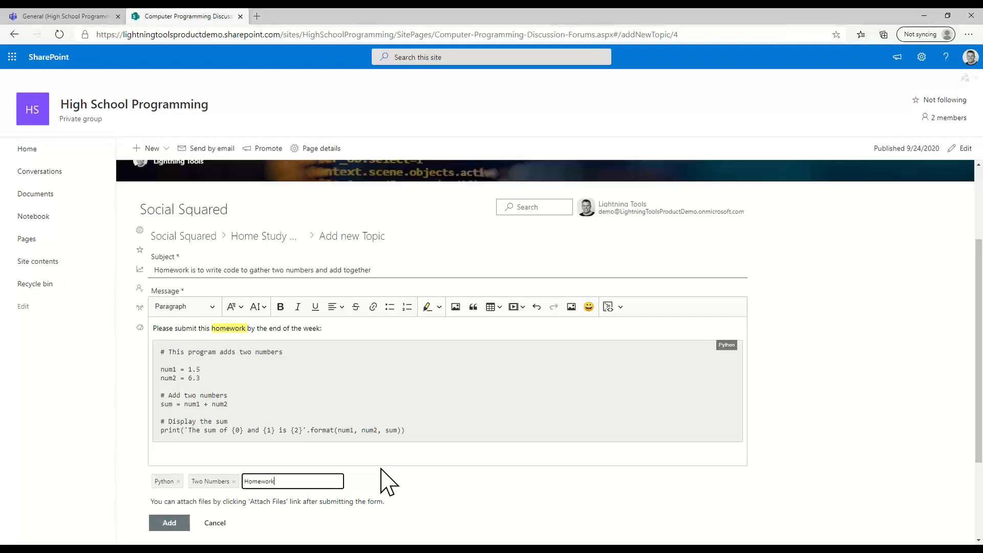
{"action": "key", "text": "Return"}
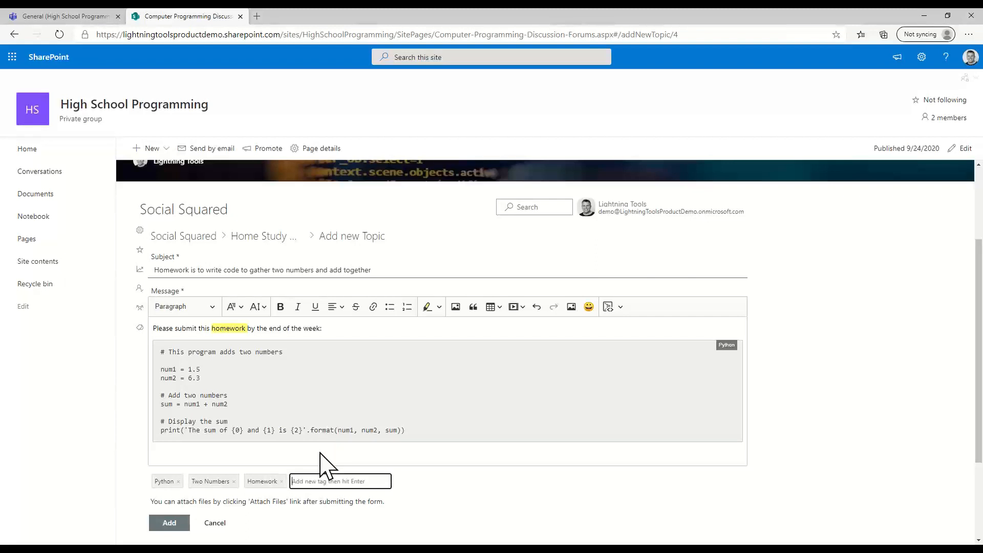
- Add the homework topic to the Home Study Questions forum and return to the Social Squared forum overview
{"action": "left_click", "coordinate": [168, 524]}
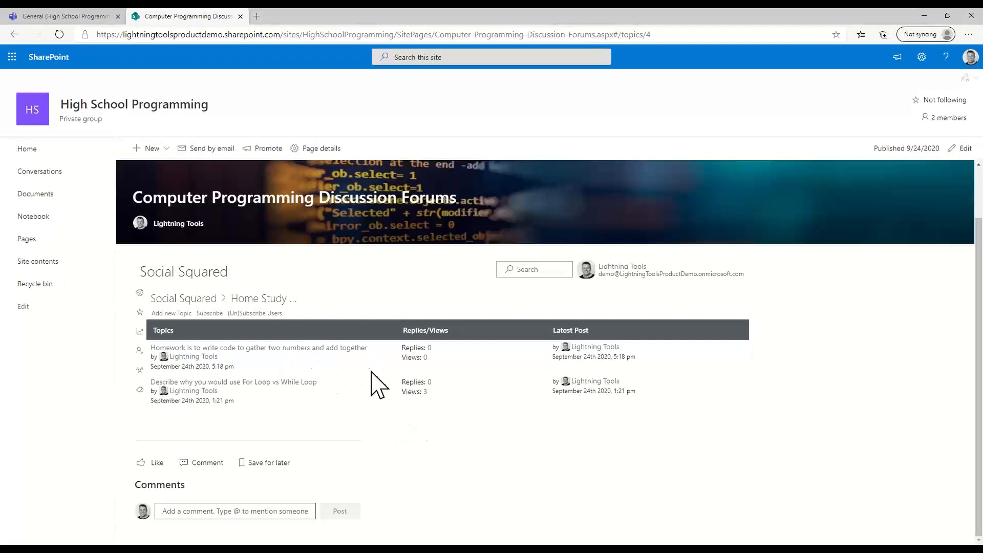
{"action": "left_click", "coordinate": [207, 300]}
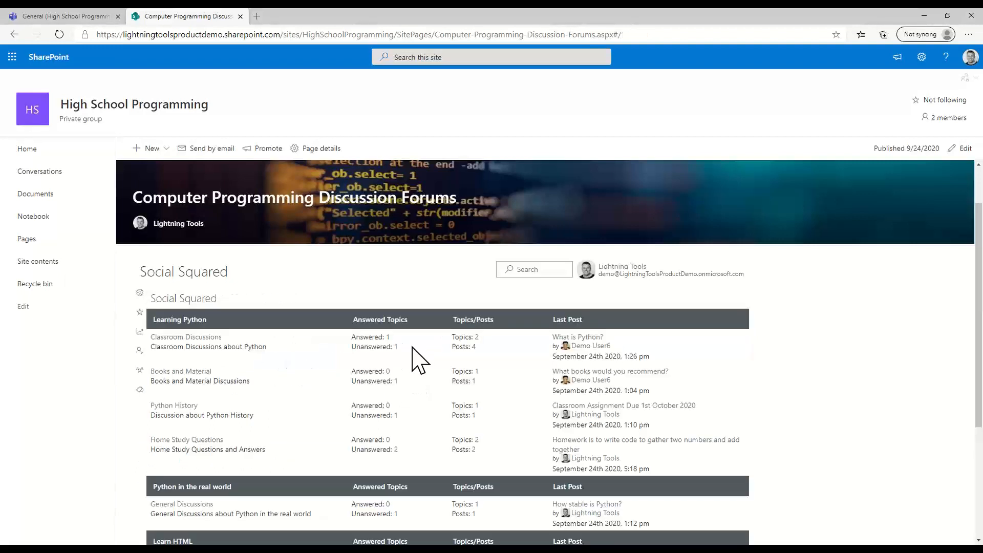
- Show the forum topics tagged While Loop from the tag cloud
{"action": "left_click", "coordinate": [139, 390]}
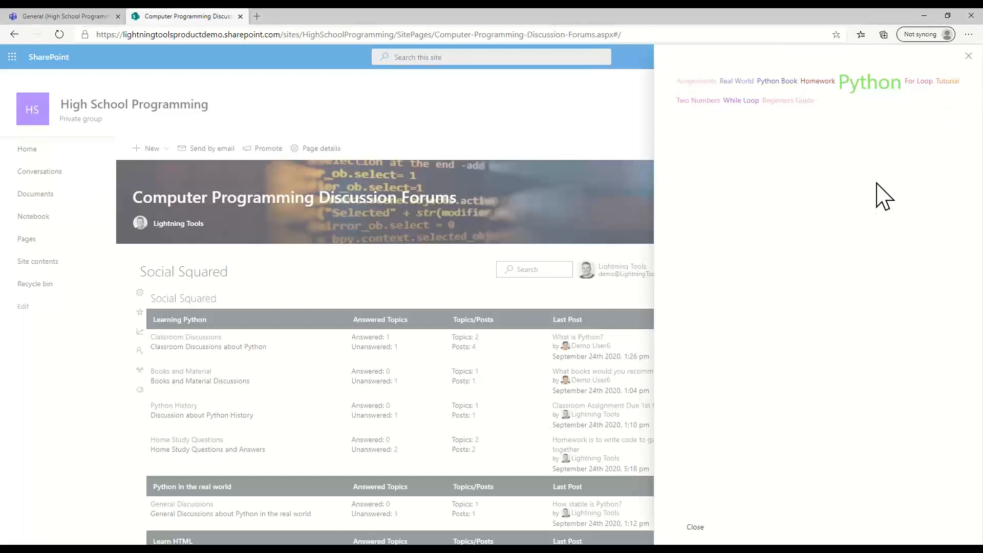
{"action": "left_click", "coordinate": [742, 102]}
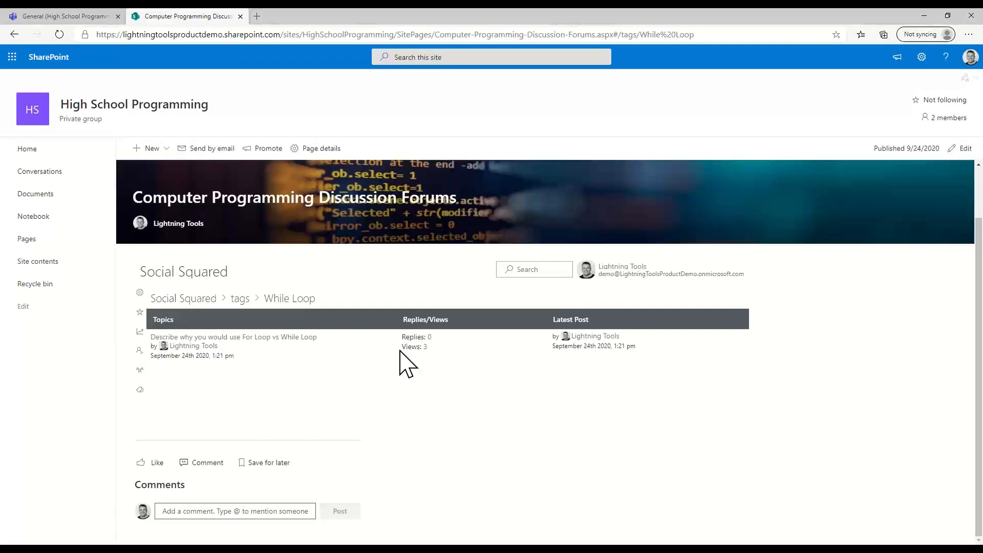
- Search the forums for "object-oriented" and review the matching post
{"action": "left_click", "coordinate": [528, 270]}
{"action": "type", "text": "object-oriented"}
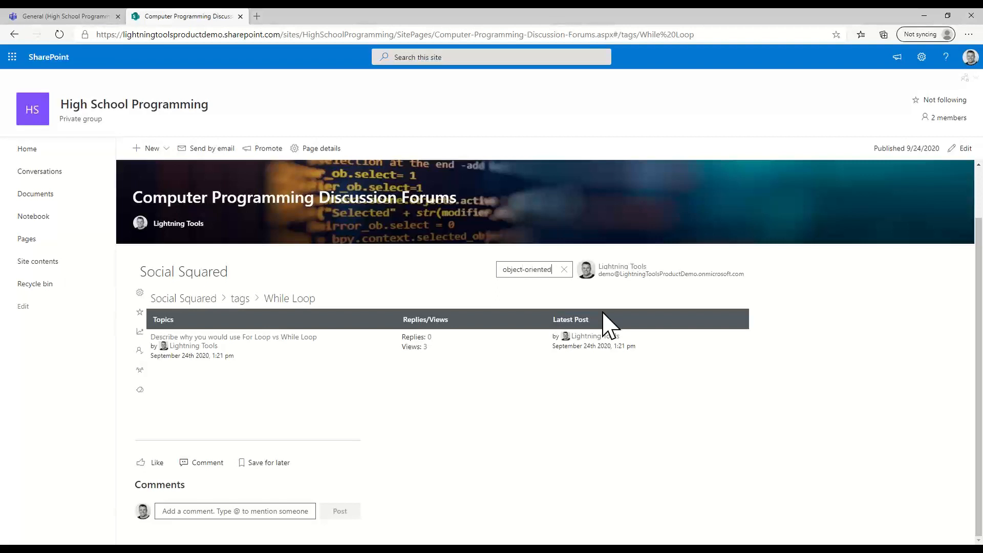
{"action": "key", "text": "Return"}
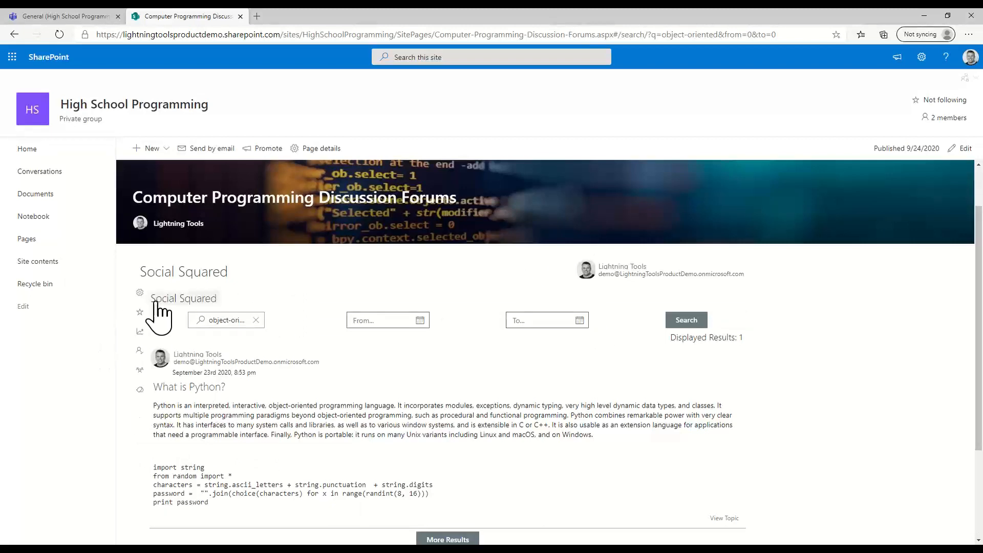
{"action": "scroll", "coordinate": [293, 441], "scroll_direction": "down", "scroll_amount": 1}
{"action": "scroll", "coordinate": [294, 446], "scroll_direction": "down", "scroll_amount": 1}
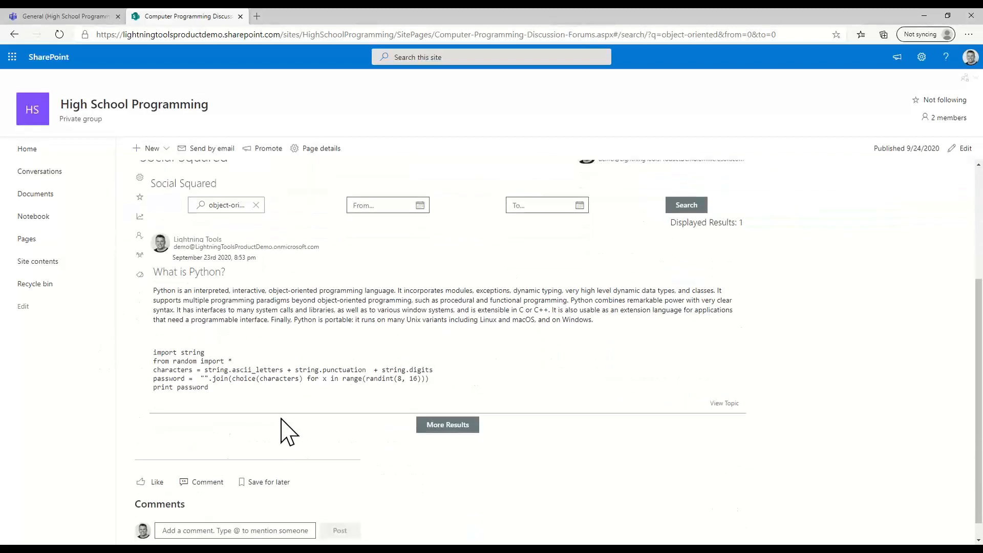
{"action": "scroll", "coordinate": [329, 300], "scroll_direction": "up", "scroll_amount": 1}
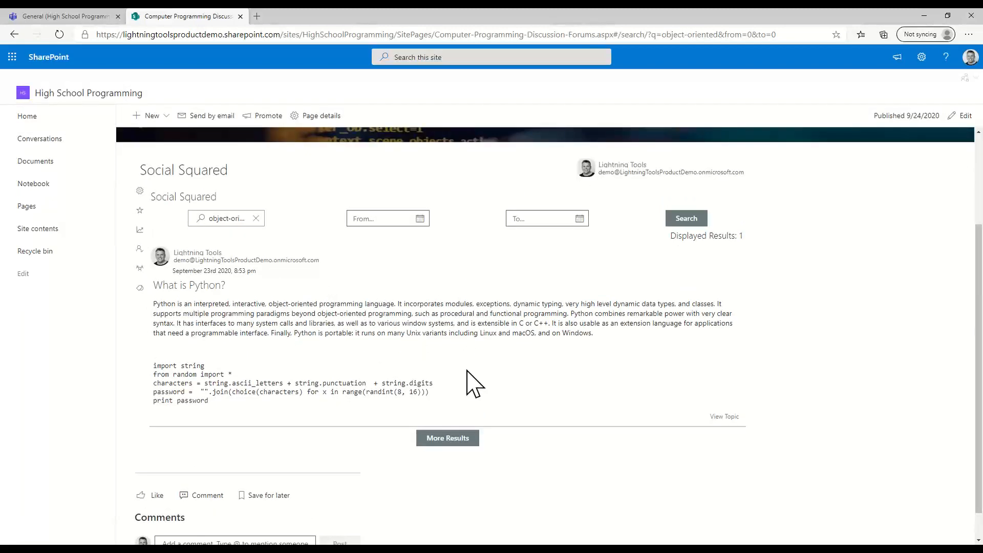
{"action": "scroll", "coordinate": [468, 371], "scroll_direction": "up", "scroll_amount": 2}
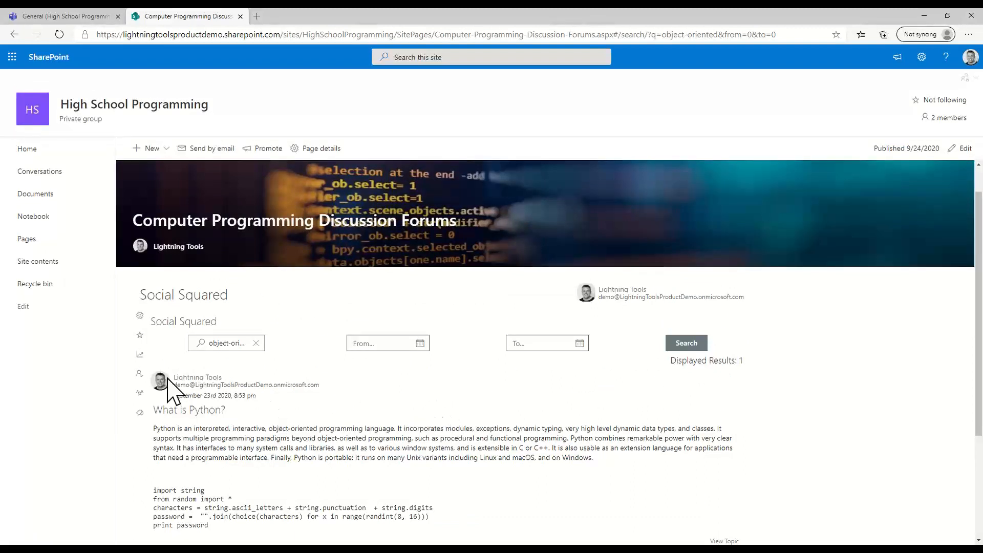
- View the Popular Topics and the Following/Followers lists, and return to the Social Squared forum overview
{"action": "left_click", "coordinate": [140, 335]}
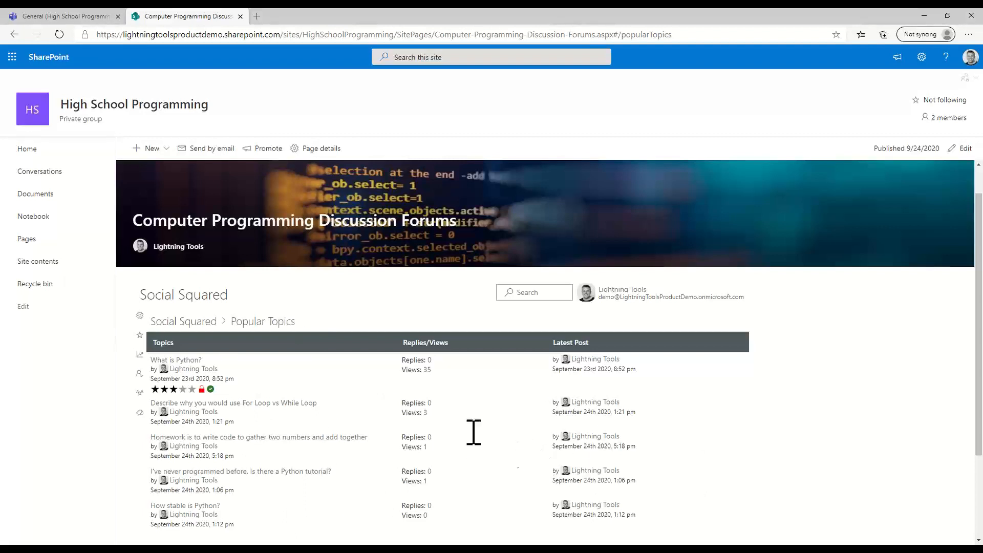
{"action": "left_click", "coordinate": [139, 374]}
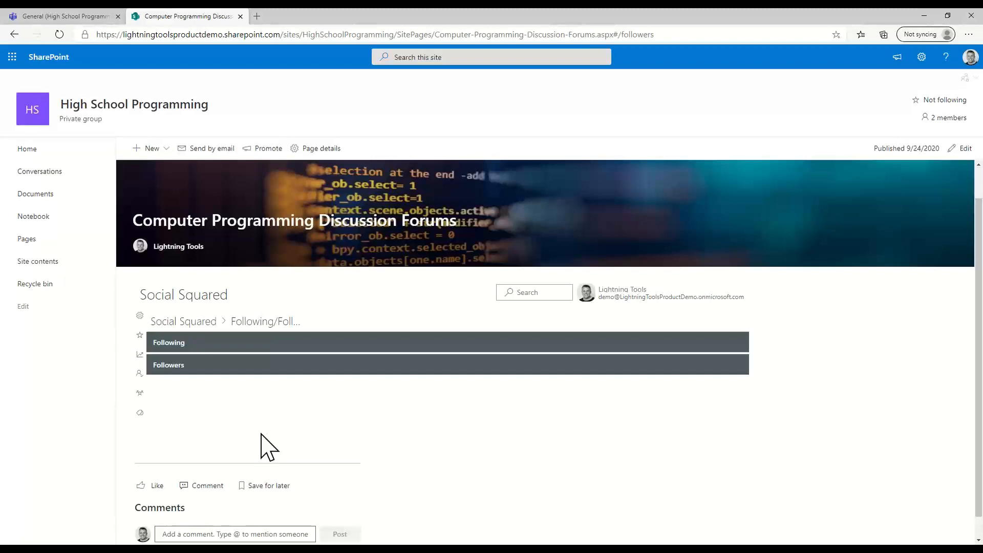
{"action": "left_click", "coordinate": [176, 322]}
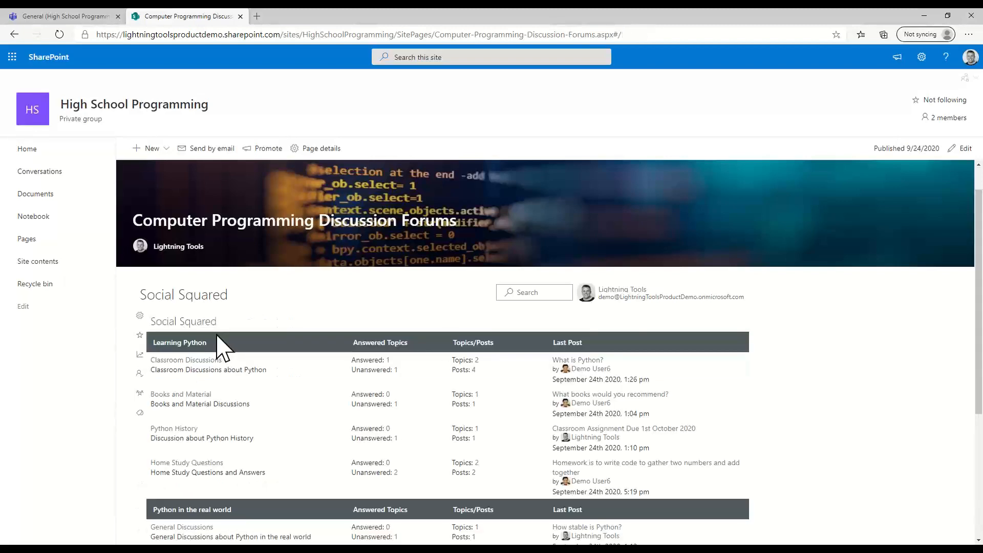
- Follow the author of the last Classroom Discussions post from their profile, and close the profile
{"action": "left_click", "coordinate": [594, 370]}
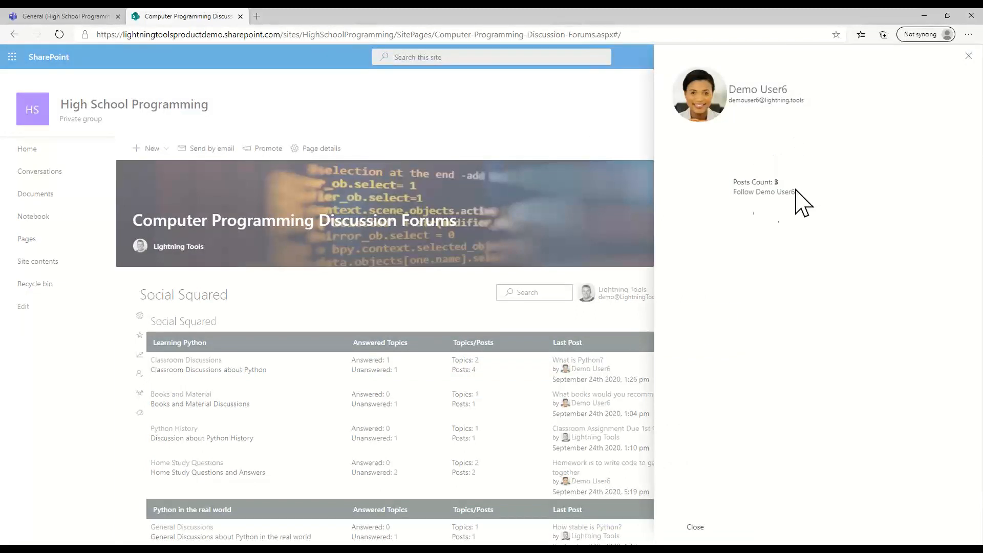
{"action": "left_click", "coordinate": [758, 193]}
{"action": "left_click", "coordinate": [694, 529]}
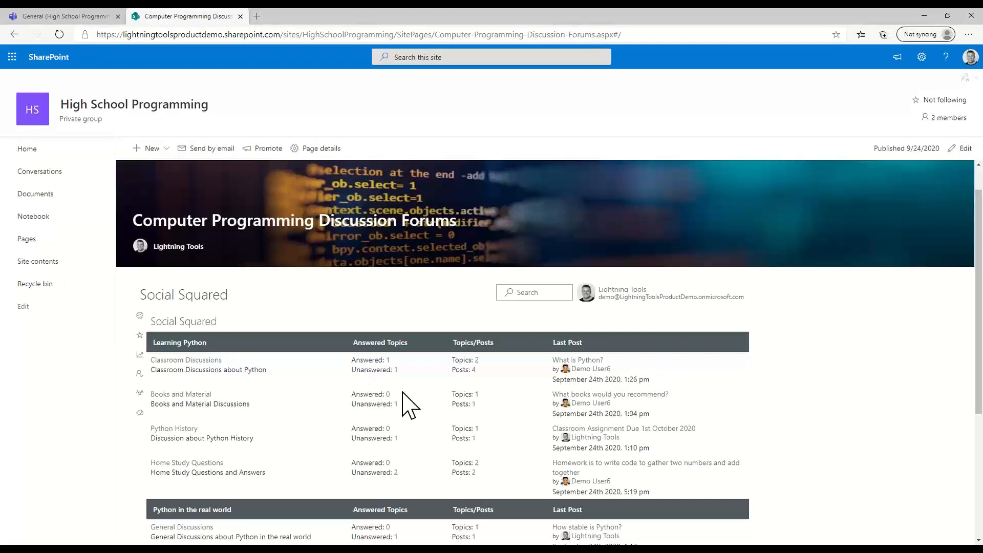
- View the Active Users list and return to the forum overview
{"action": "scroll", "coordinate": [404, 409], "scroll_direction": "down", "scroll_amount": 2}
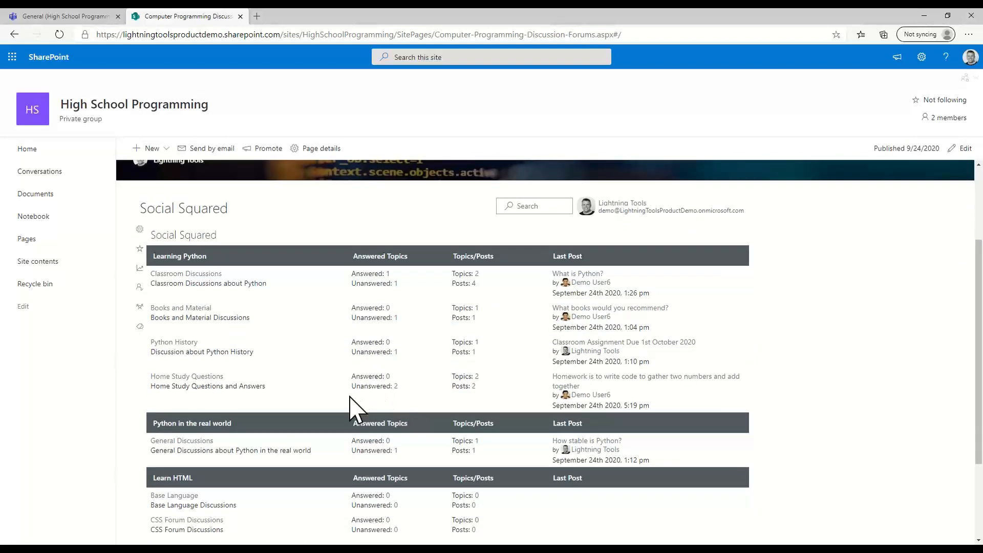
{"action": "left_click", "coordinate": [138, 306]}
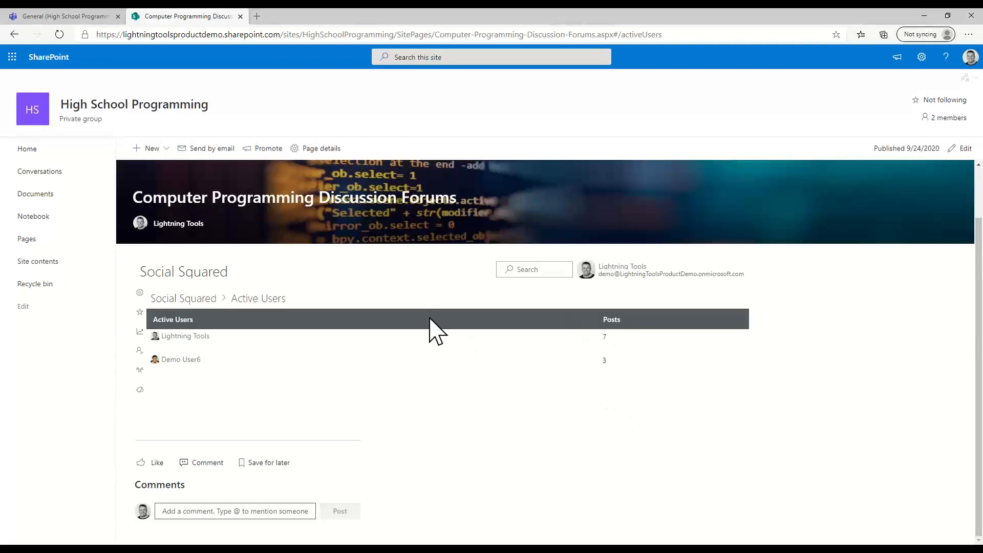
{"action": "left_click", "coordinate": [175, 300]}
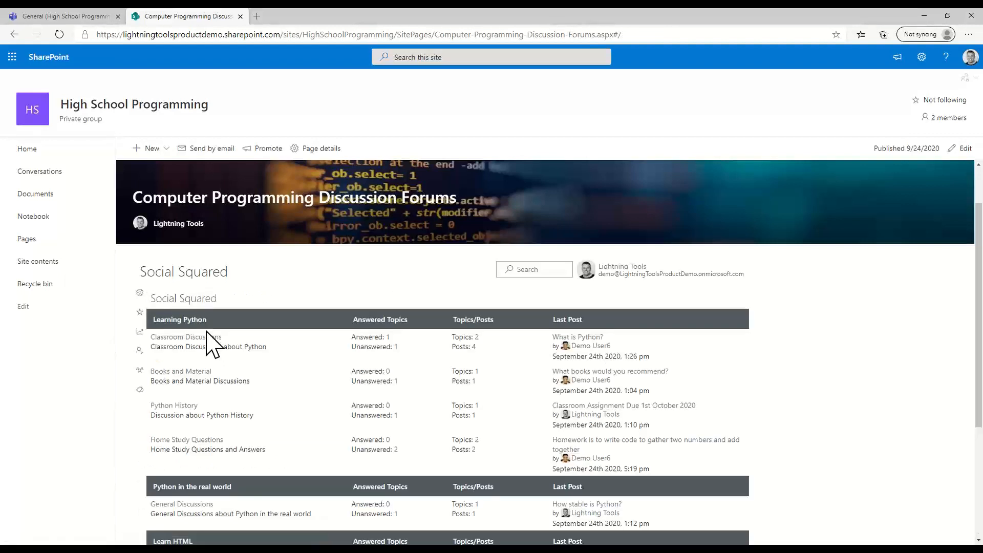
- Check the profile of the last Python History poster and the Python tutorial question in Classroom Discussions, and return to the overview
{"action": "left_click", "coordinate": [603, 416]}
{"action": "left_click", "coordinate": [694, 528]}
{"action": "left_click", "coordinate": [187, 337]}
{"action": "left_click", "coordinate": [201, 349]}
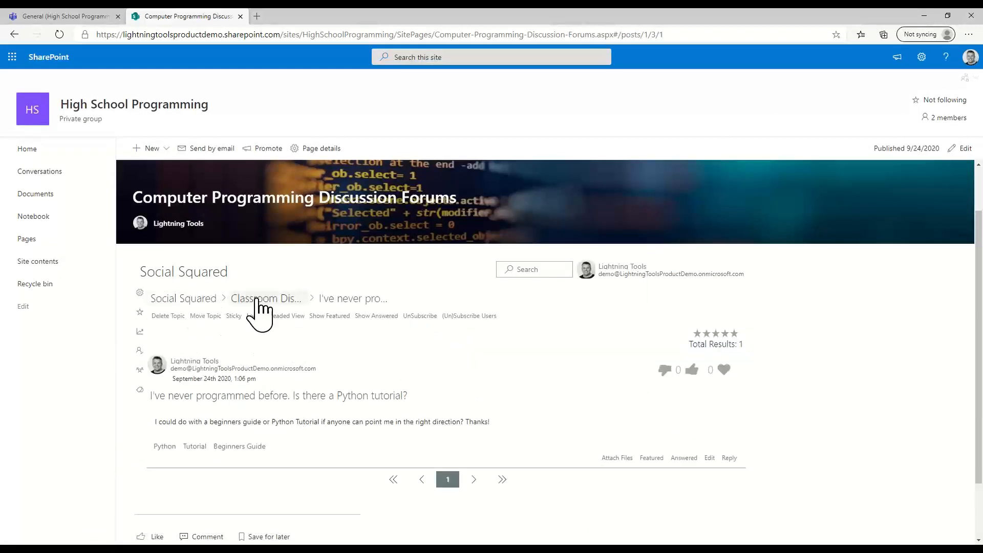
{"action": "left_click", "coordinate": [199, 300]}
{"action": "scroll", "coordinate": [237, 450], "scroll_direction": "down", "scroll_amount": 3}
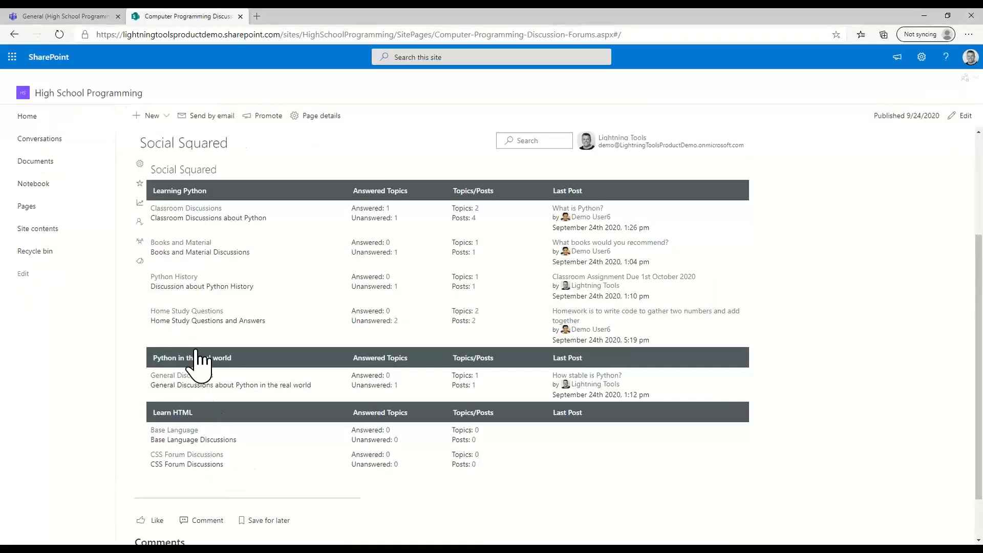
{"action": "left_click", "coordinate": [195, 312]}
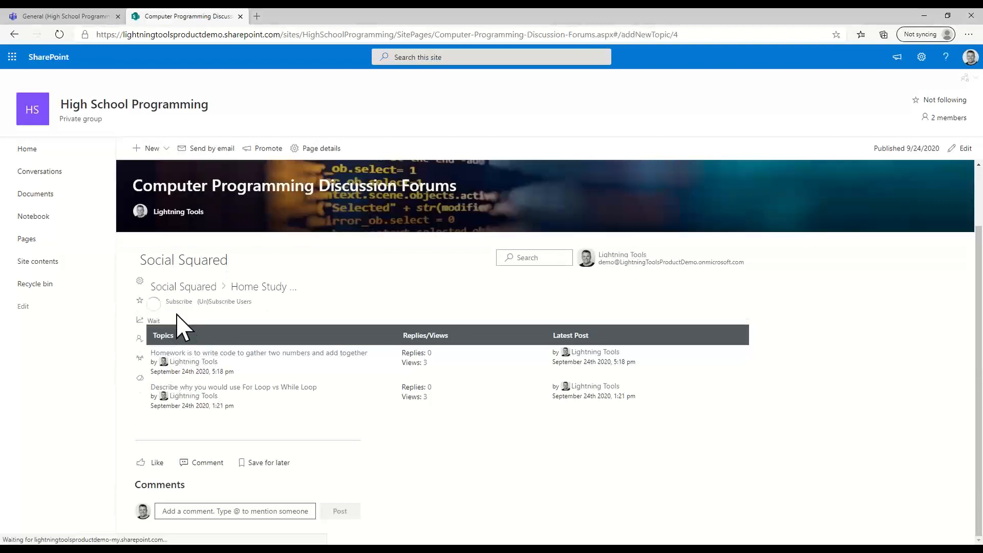
{"action": "left_click", "coordinate": [178, 318]}
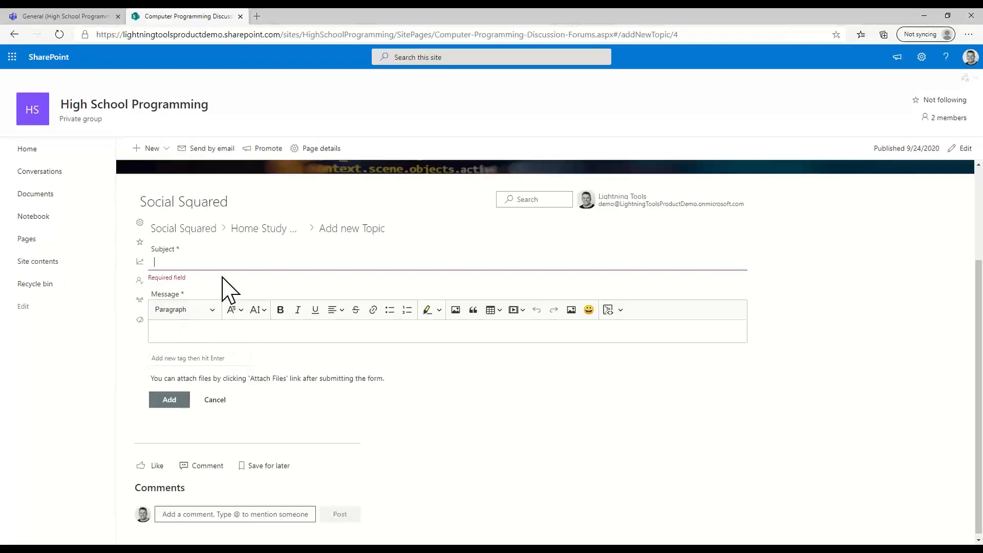
{"action": "left_click", "coordinate": [191, 230]}
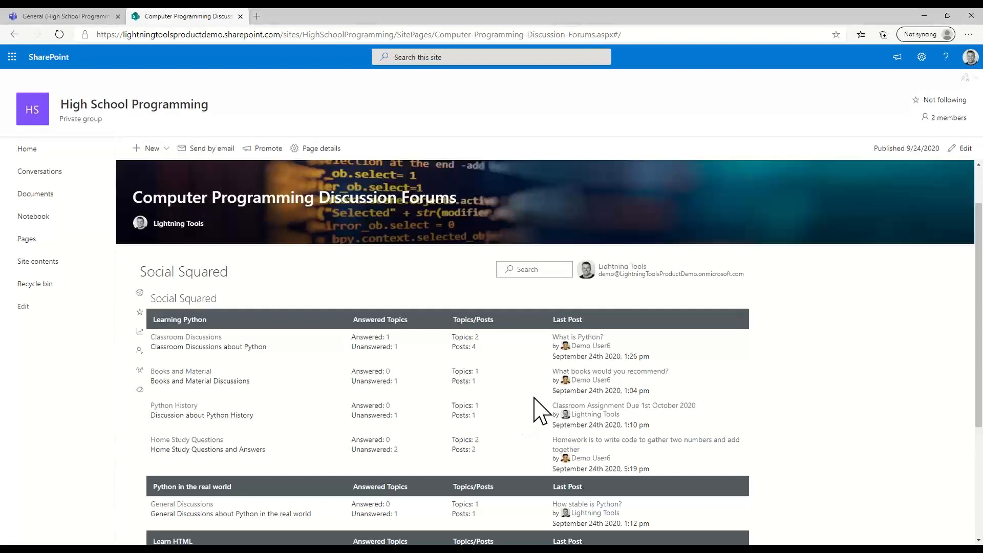
- In the Home Study Questions homework topic, mark the "Is this right?" reply as answered and give it a heart
{"action": "scroll", "coordinate": [876, 370], "scroll_direction": "down", "scroll_amount": 1}
{"action": "scroll", "coordinate": [877, 370], "scroll_direction": "down", "scroll_amount": 2}
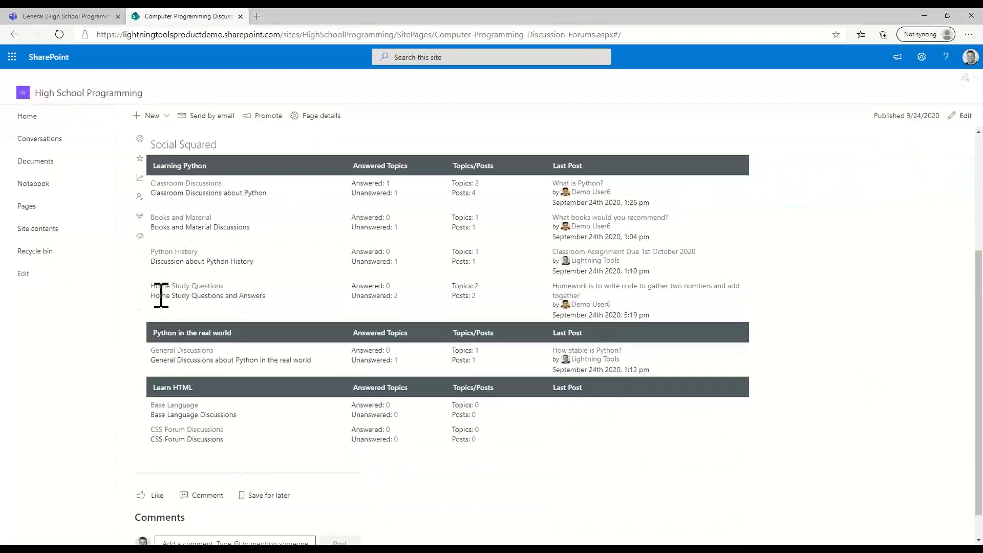
{"action": "left_click", "coordinate": [185, 287]}
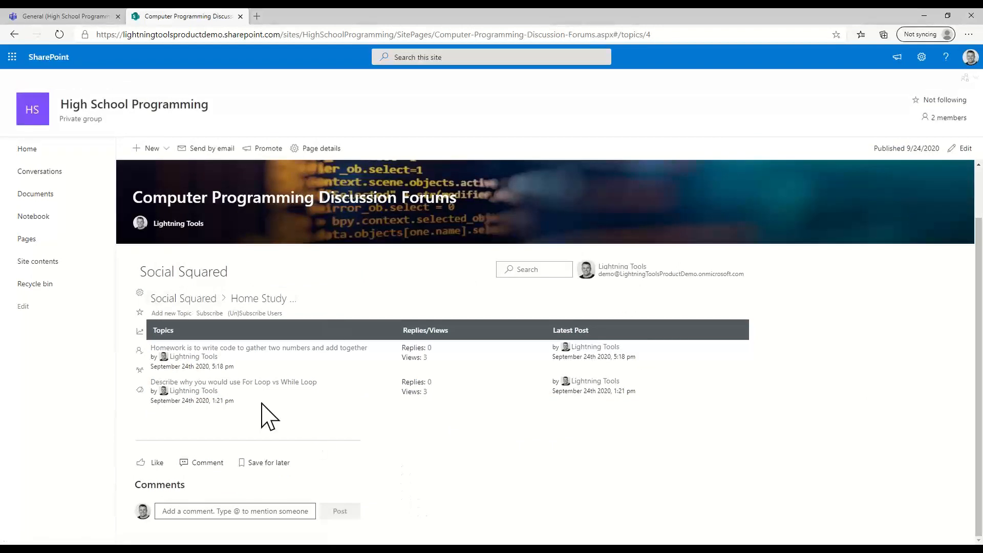
{"action": "left_click", "coordinate": [253, 348]}
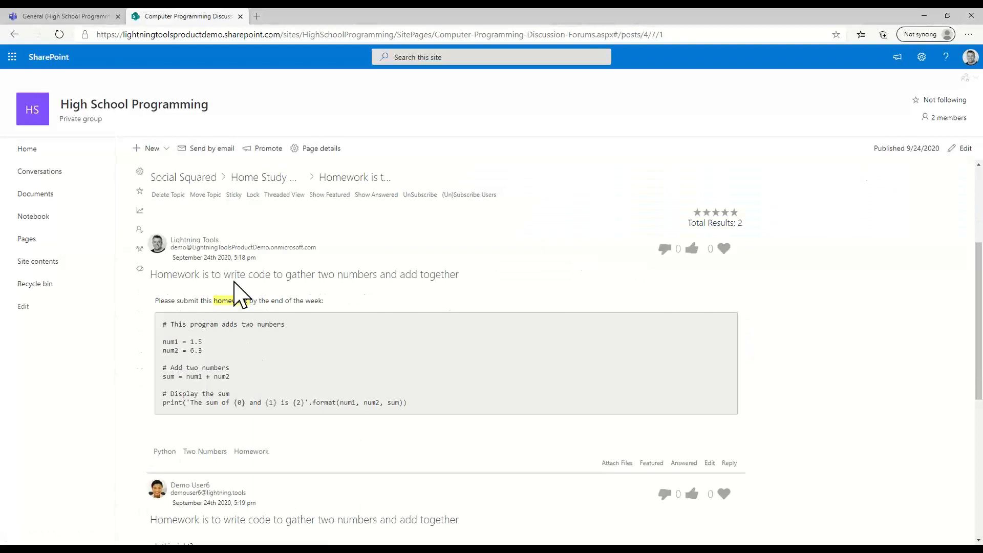
{"action": "scroll", "coordinate": [263, 391], "scroll_direction": "down", "scroll_amount": 2}
{"action": "scroll", "coordinate": [266, 391], "scroll_direction": "down", "scroll_amount": 2}
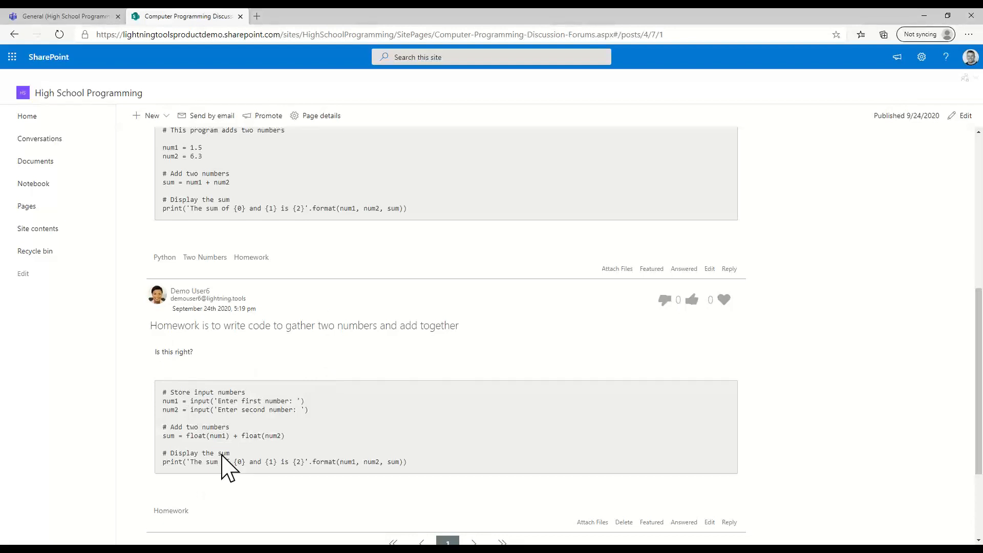
{"action": "left_click", "coordinate": [692, 523]}
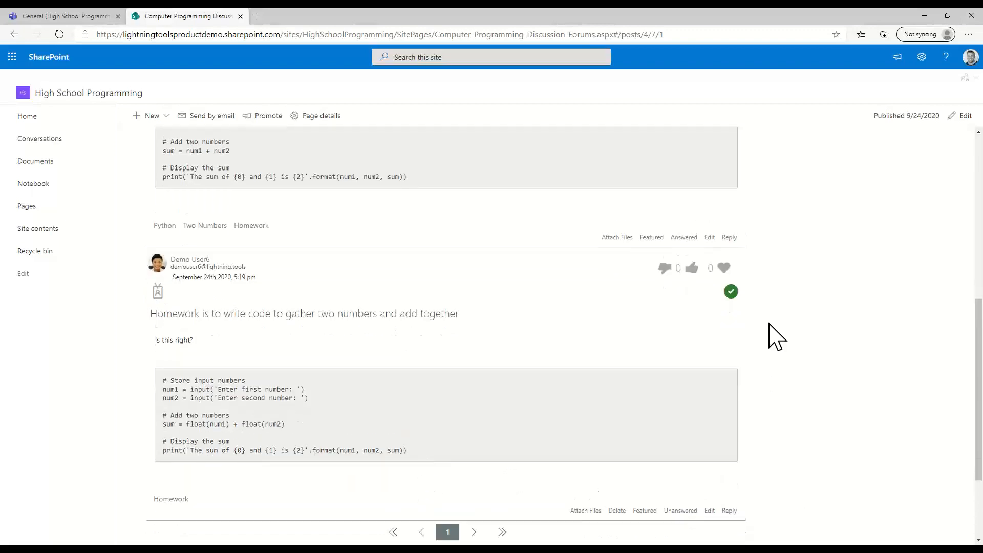
{"action": "left_click", "coordinate": [724, 267]}
- Review the homework topic and its answered reply, and return to the forum overview
{"action": "scroll", "coordinate": [643, 413], "scroll_direction": "up", "scroll_amount": 10}
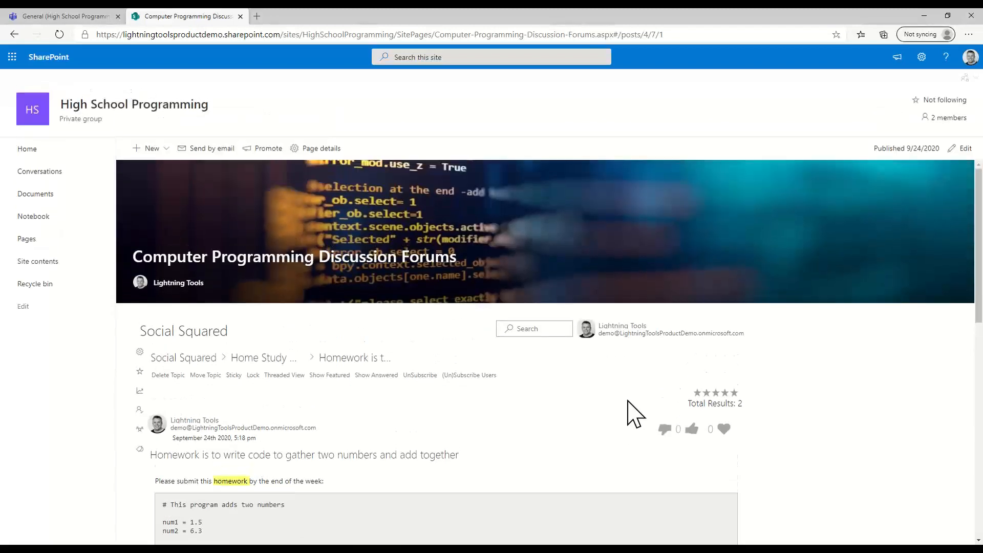
{"action": "scroll", "coordinate": [630, 389], "scroll_direction": "down", "scroll_amount": 8}
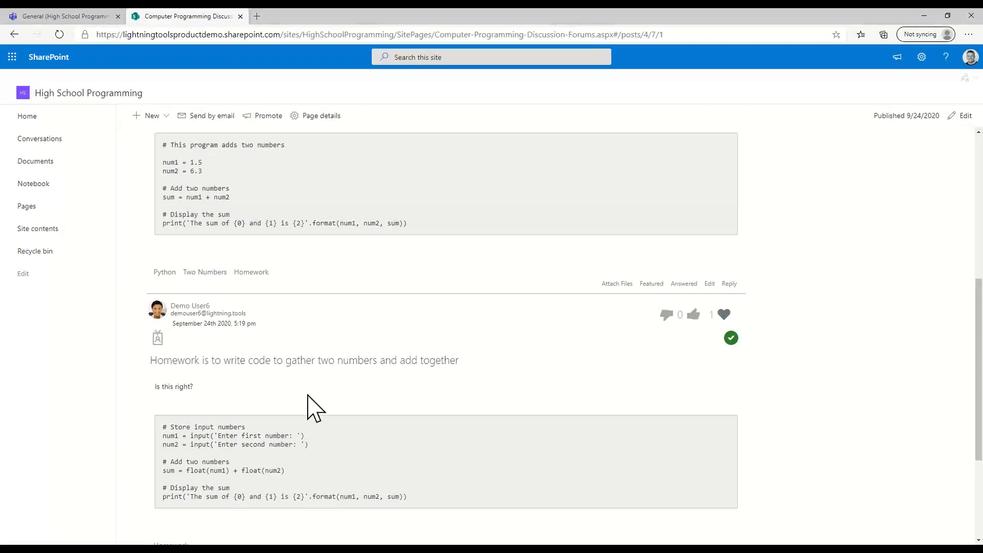
{"action": "scroll", "coordinate": [312, 408], "scroll_direction": "up", "scroll_amount": 7}
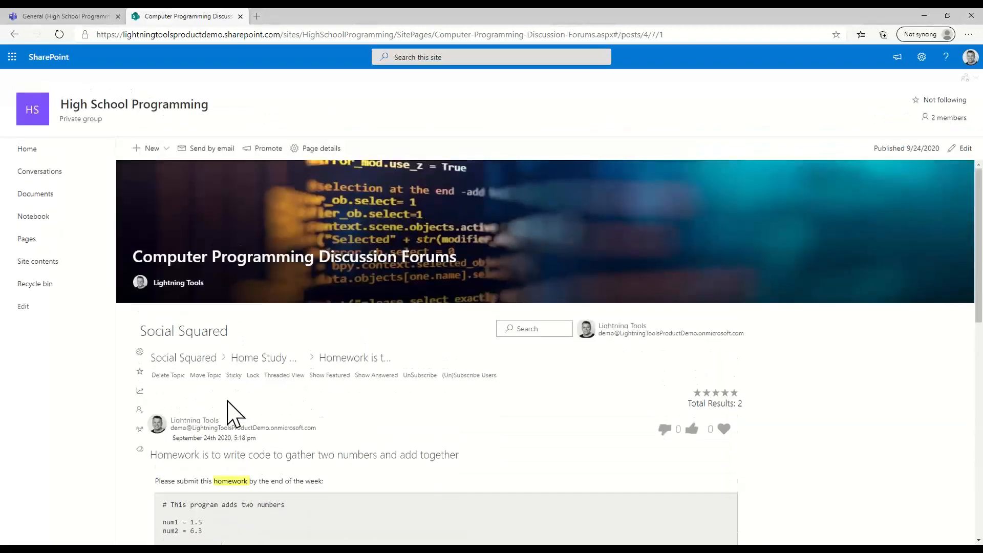
{"action": "left_click", "coordinate": [200, 358]}
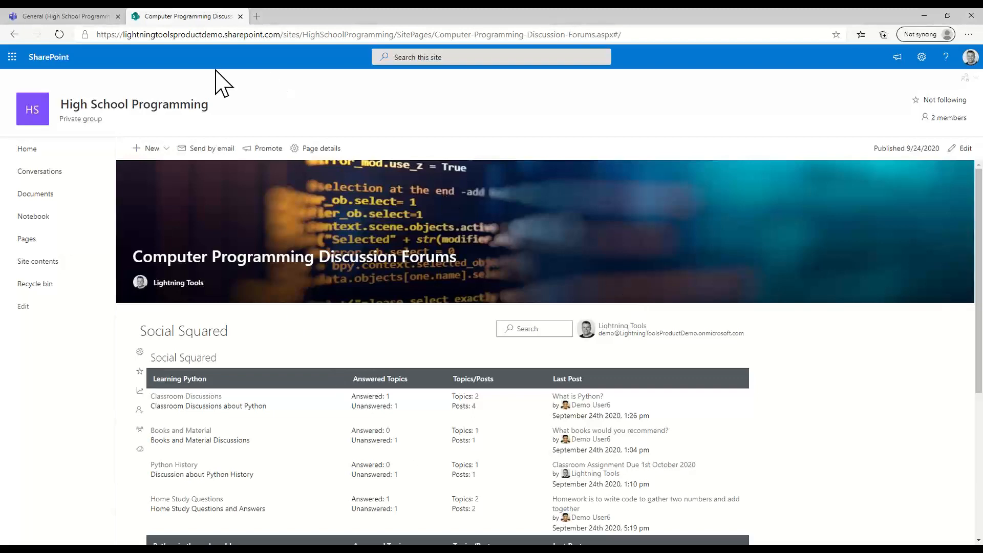
- Switch to Microsoft Teams and look over the apps available as new General channel tabs, without adding one
{"action": "left_click", "coordinate": [69, 16]}
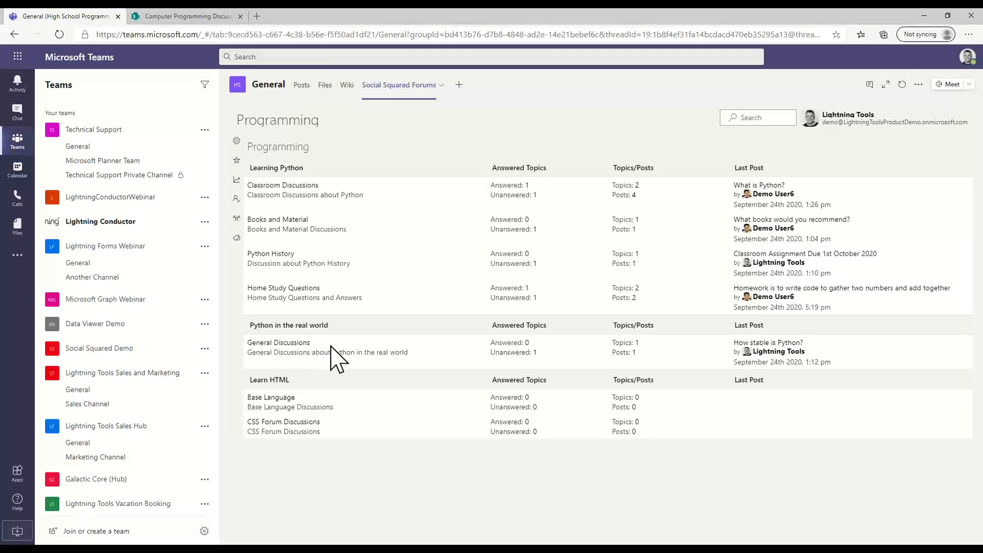
{"action": "left_click", "coordinate": [458, 85]}
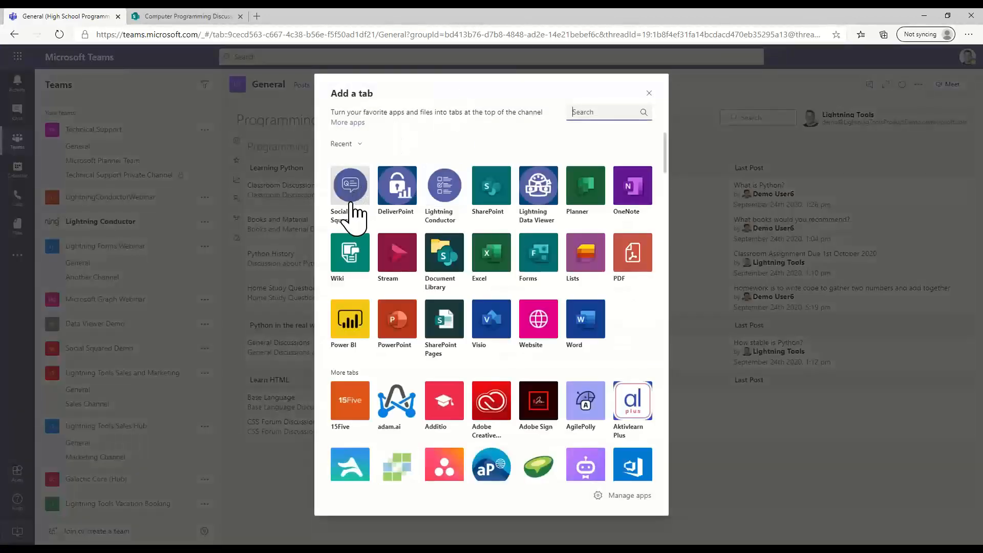
{"action": "left_click", "coordinate": [359, 186]}
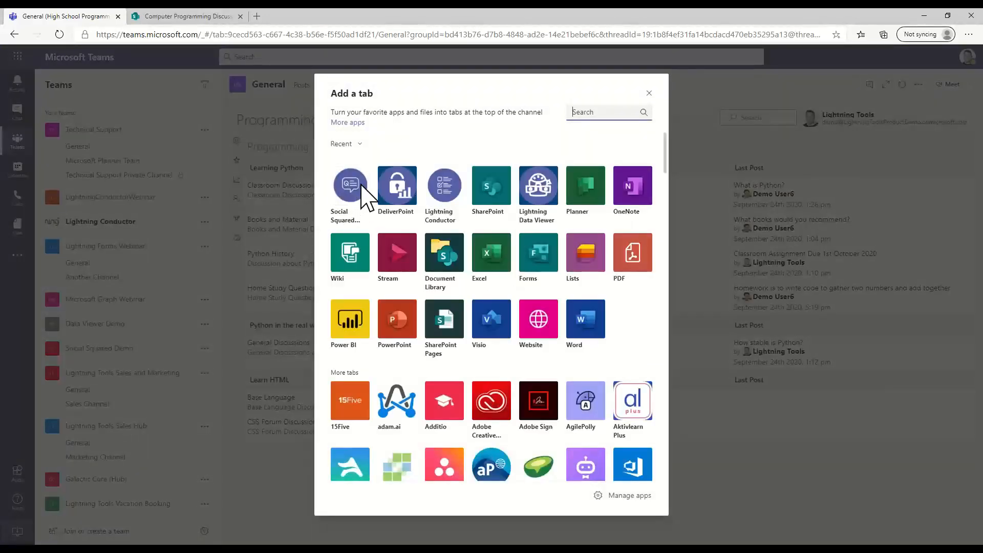
{"action": "left_click", "coordinate": [648, 92]}
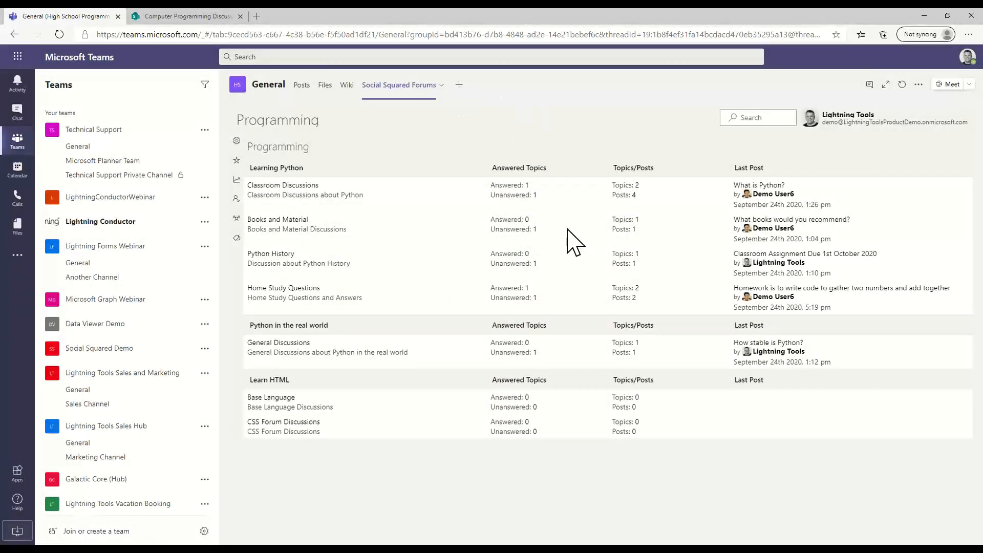
- Open the Social Squared Forums app as a standalone app in Teams
{"action": "left_click", "coordinate": [19, 255]}
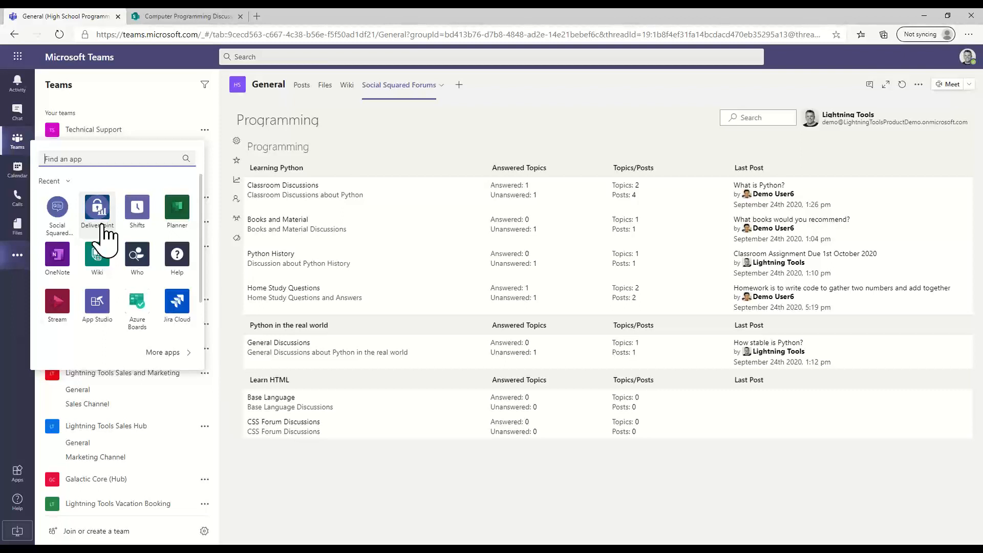
{"action": "left_click", "coordinate": [56, 207]}
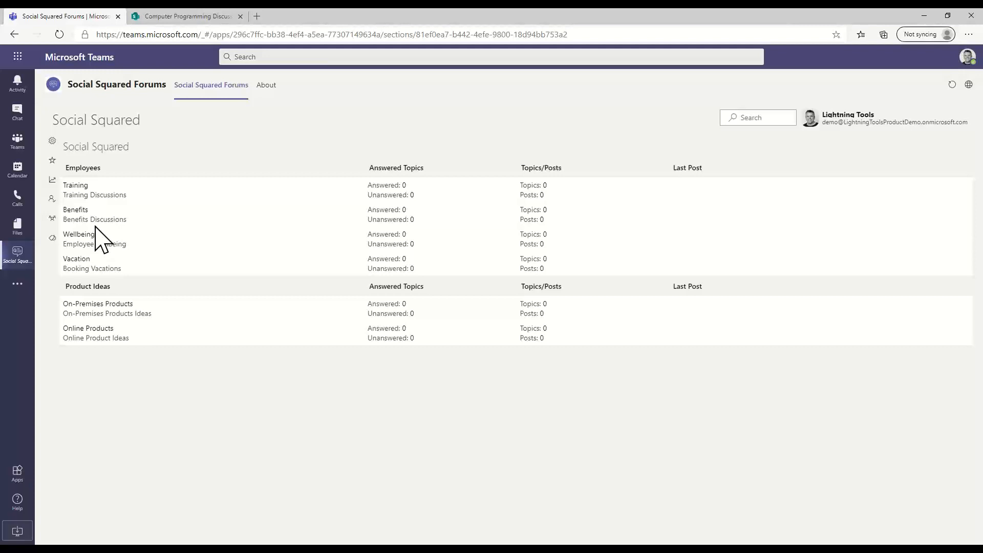
- Return to the teams list and add a standard channel named Python to the High School Programming team
{"action": "double_click", "coordinate": [407, 451]}
{"action": "left_click", "coordinate": [30, 139]}
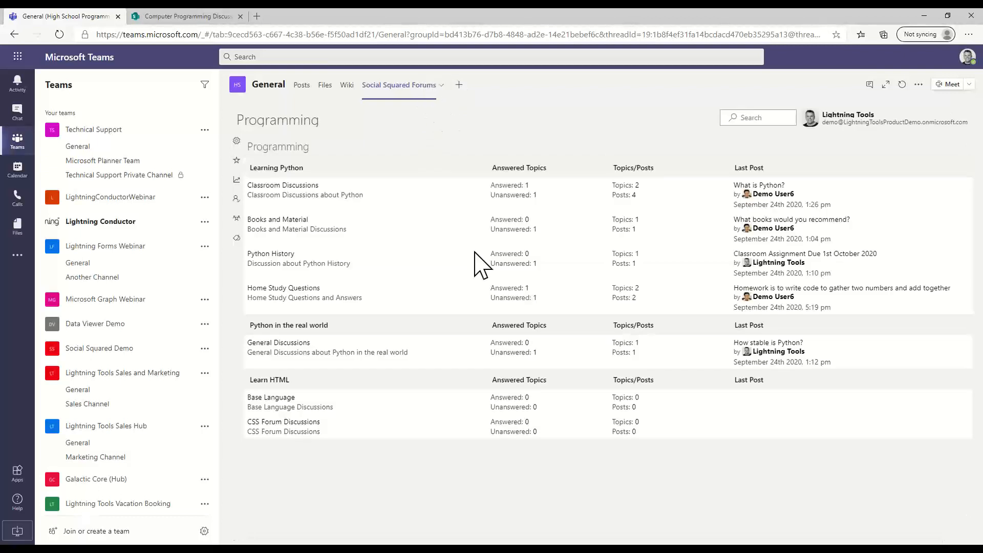
{"action": "scroll", "coordinate": [146, 348], "scroll_direction": "down", "scroll_amount": 15}
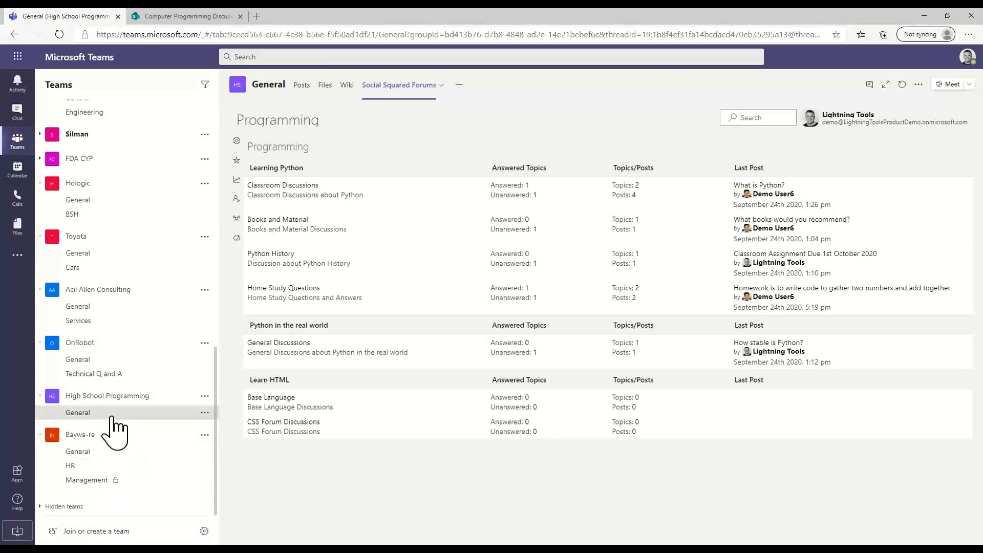
{"action": "left_click", "coordinate": [205, 396]}
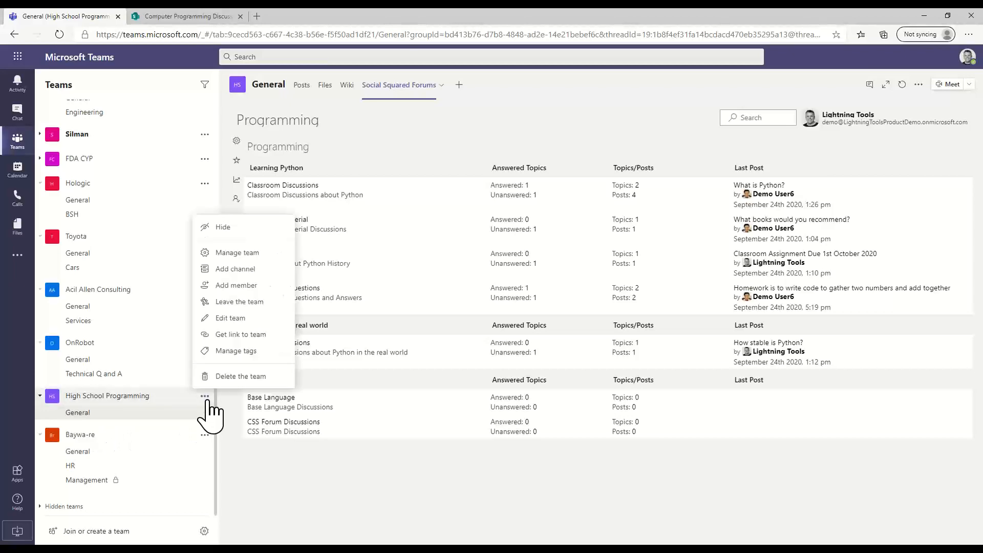
{"action": "left_click", "coordinate": [244, 288]}
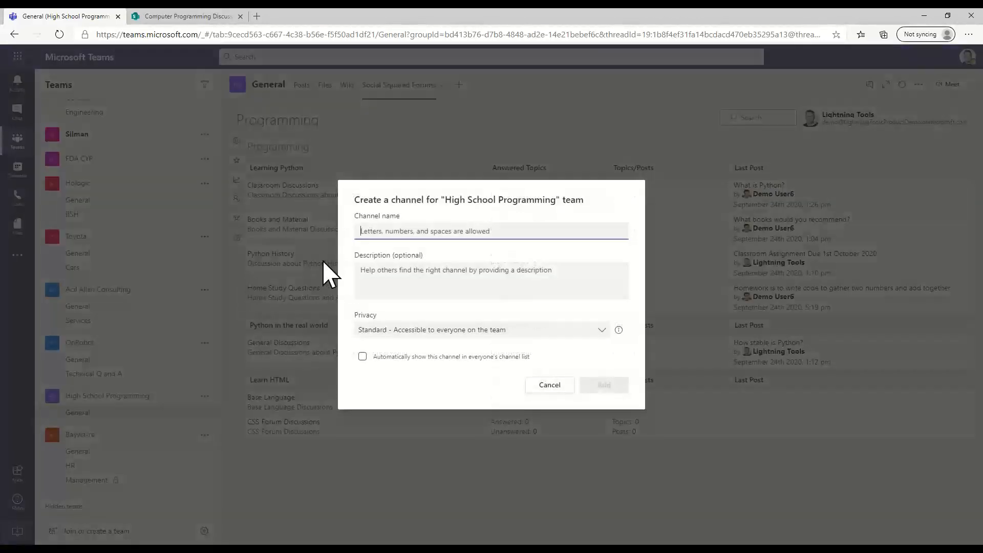
{"action": "type", "text": "Python"}
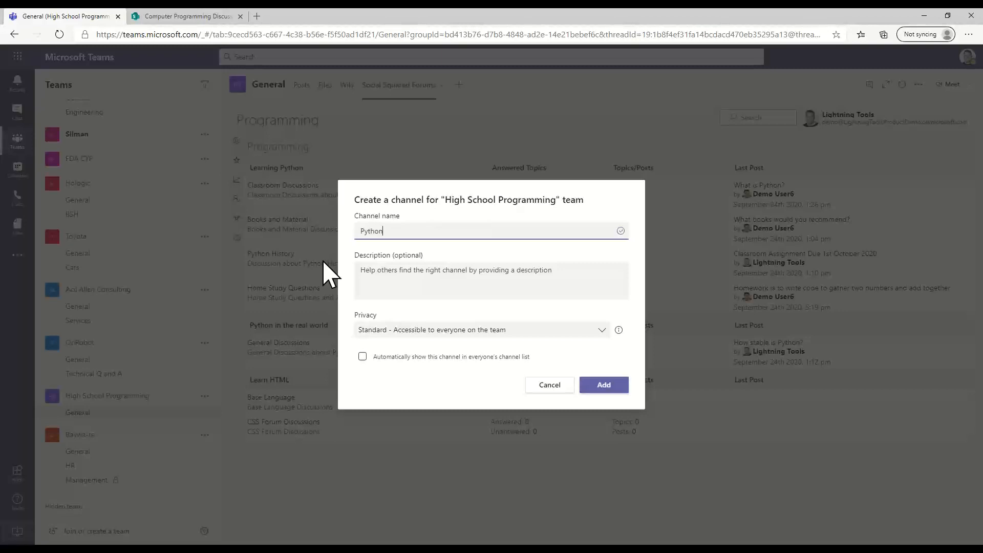
{"action": "left_click", "coordinate": [597, 387]}
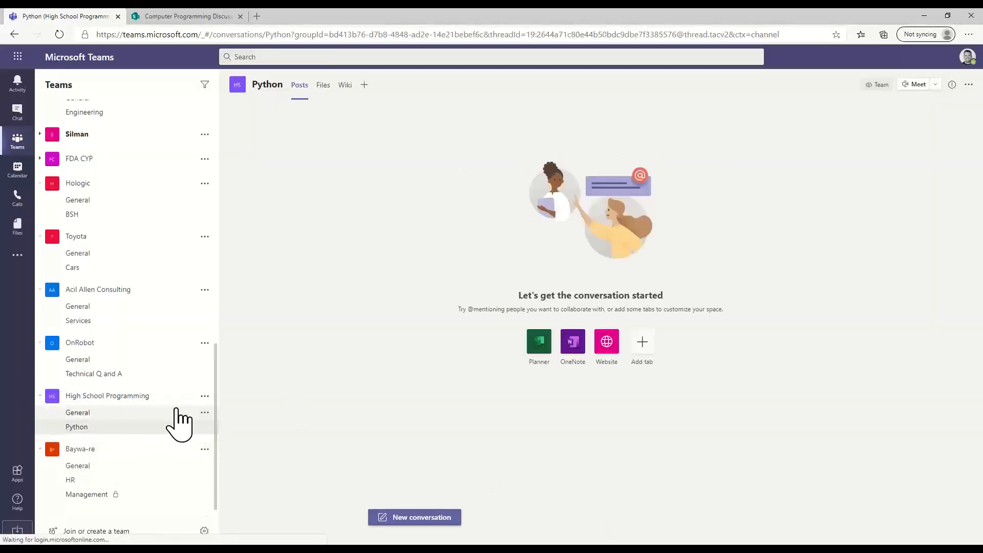
- Add a second standard channel named HTML to the High School Programming team
{"action": "left_click", "coordinate": [205, 395]}
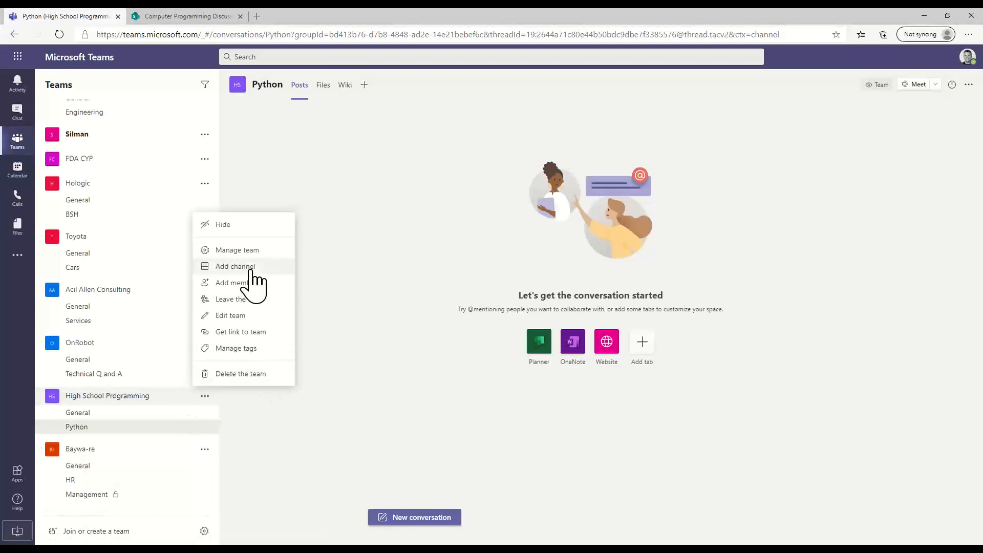
{"action": "left_click", "coordinate": [318, 358]}
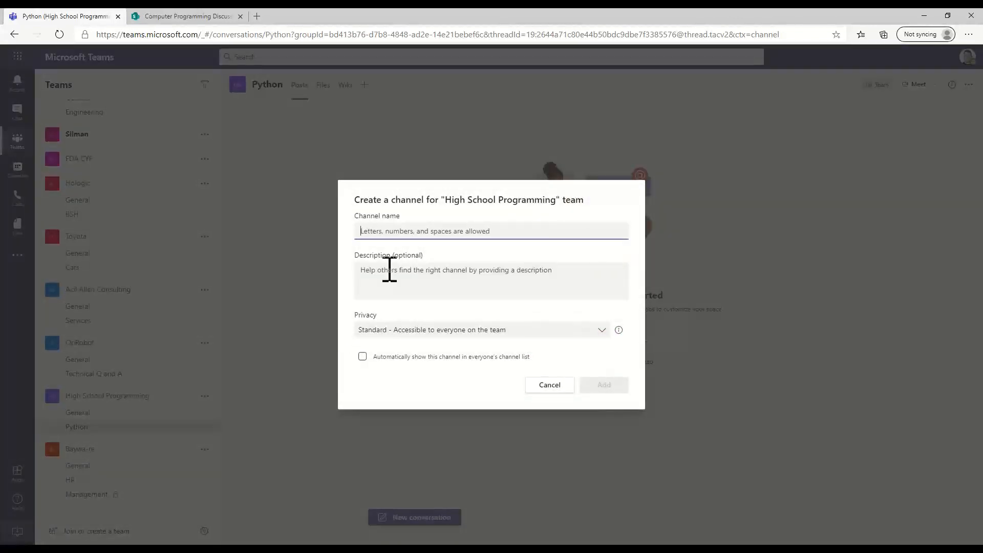
{"action": "type", "text": "HMT"}
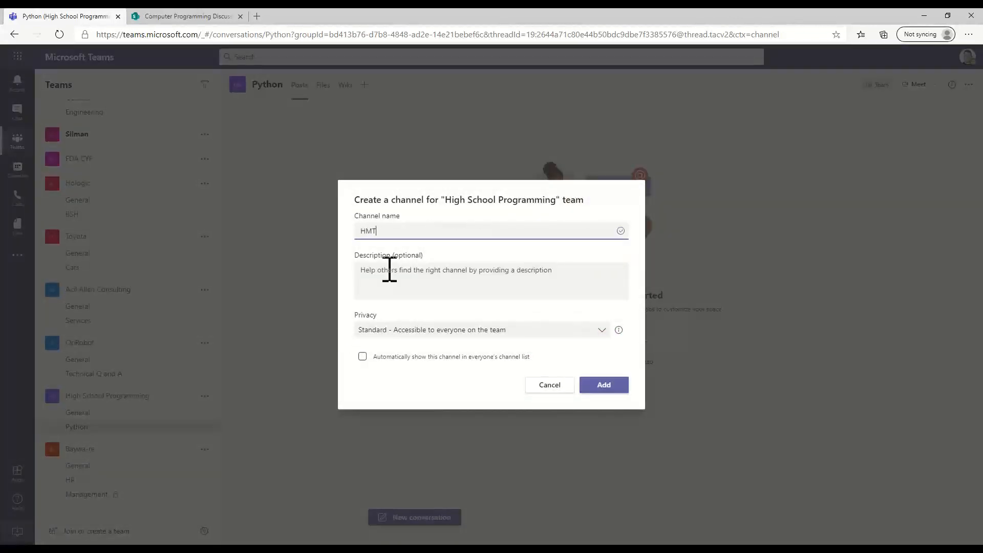
{"action": "left_click", "coordinate": [585, 389]}
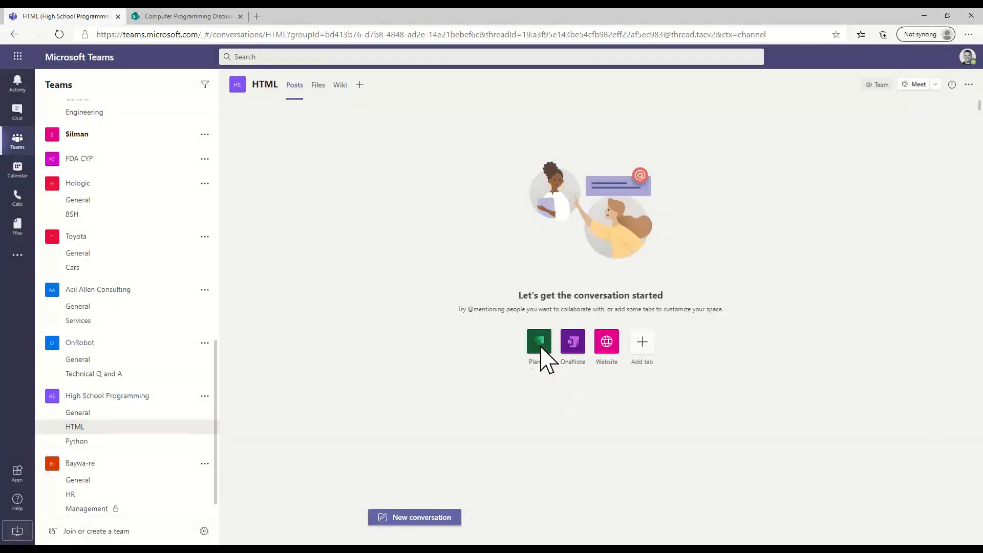
- Add Social Squared Forums as a tab in the Python channel, keeping the post to the channel about it
{"action": "left_click", "coordinate": [91, 442]}
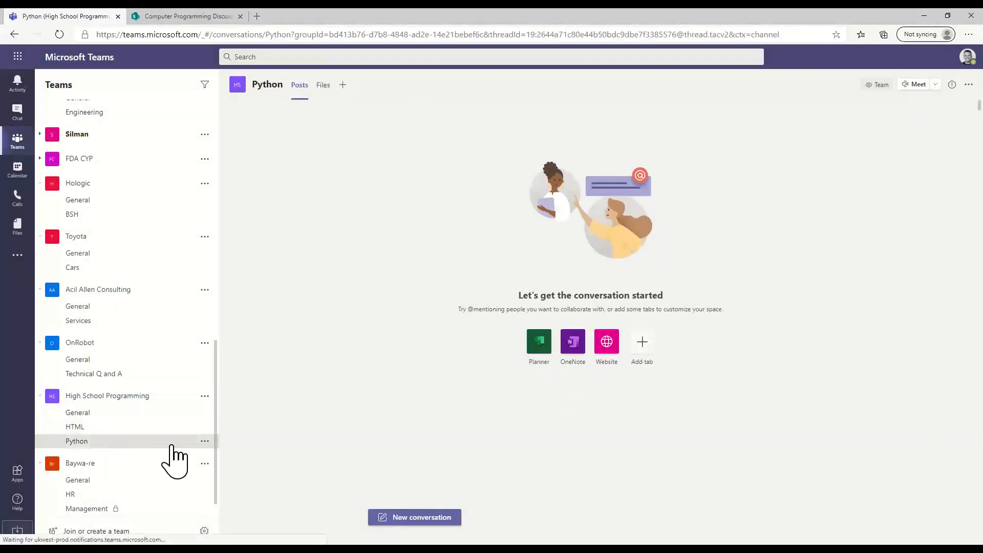
{"action": "left_click", "coordinate": [364, 85]}
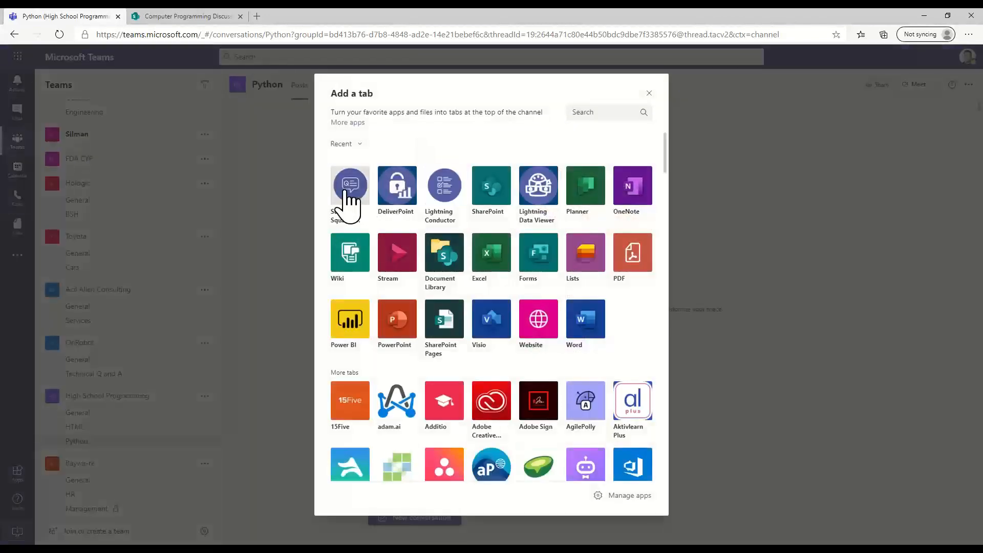
{"action": "left_click", "coordinate": [346, 191]}
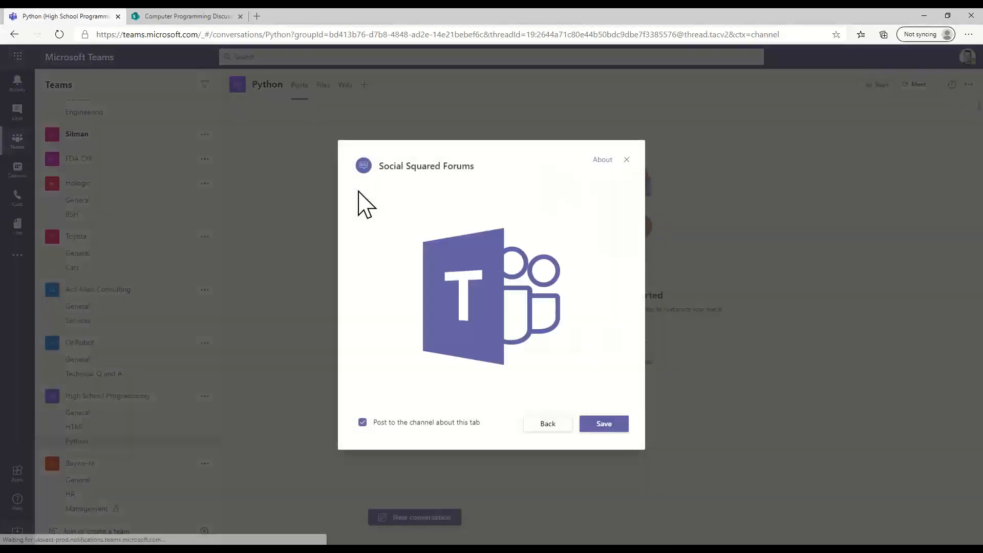
{"action": "left_click", "coordinate": [611, 425]}
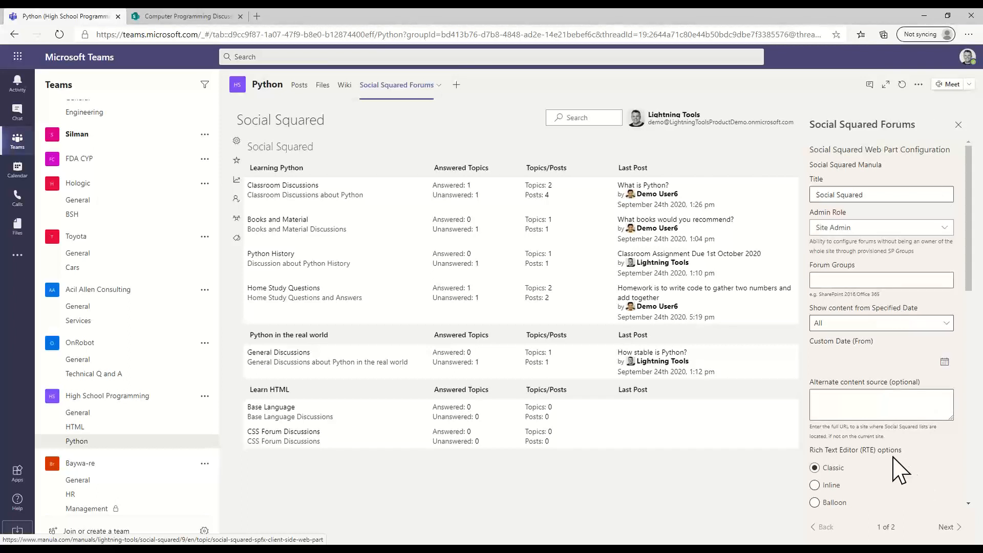
- Limit the Python channel's forums tab to the Learning Python forum group
{"action": "left_click", "coordinate": [844, 280]}
{"action": "type", "text": "Python"}
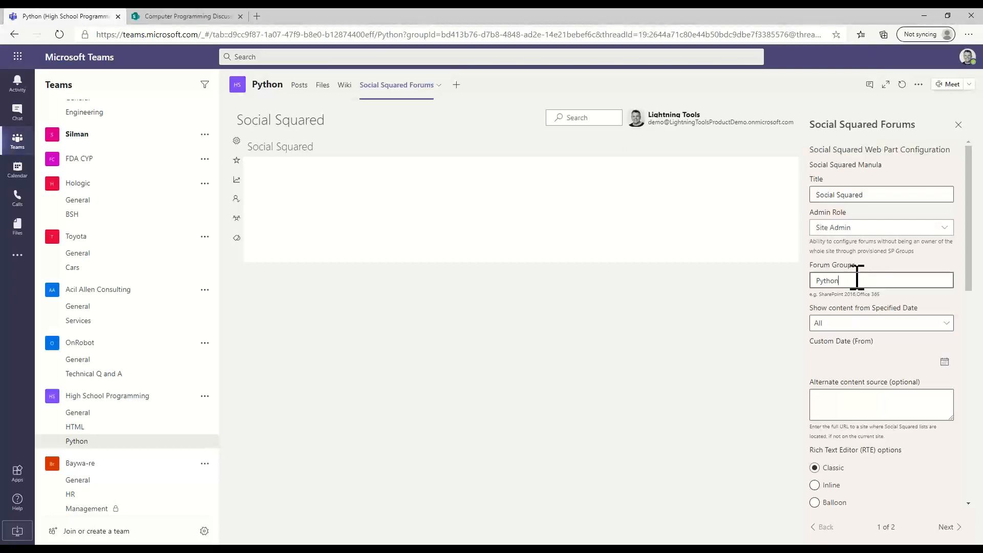
{"action": "key", "text": "BackSpace"}
{"action": "key", "text": "BackSpace"}
{"action": "key", "text": "BackSpace"}
{"action": "key", "text": "BackSpace"}
{"action": "key", "text": "BackSpace"}
{"action": "type", "text": "Learning Python"}
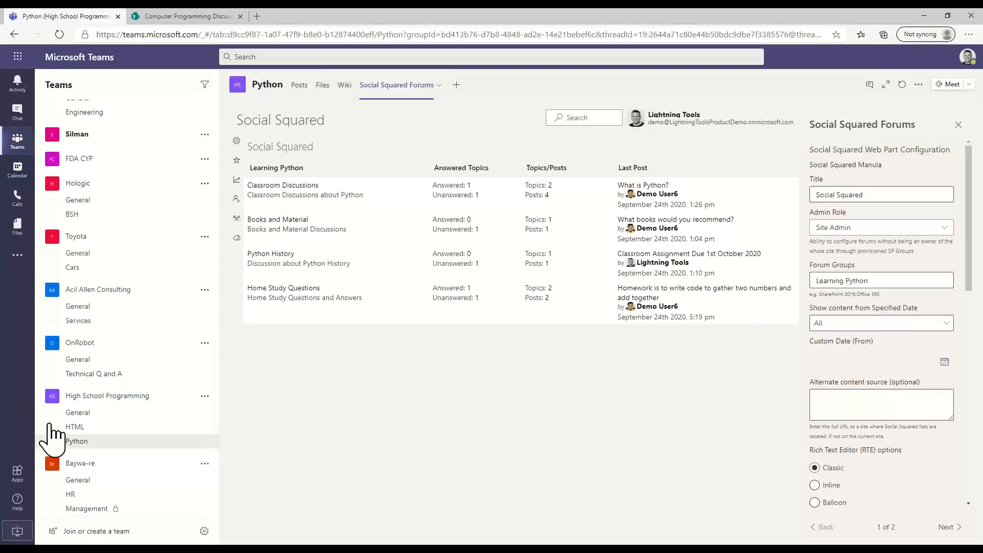
- Add Social Squared Forums as a tab in the HTML channel, keeping the post to the channel about it
{"action": "left_click", "coordinate": [75, 428]}
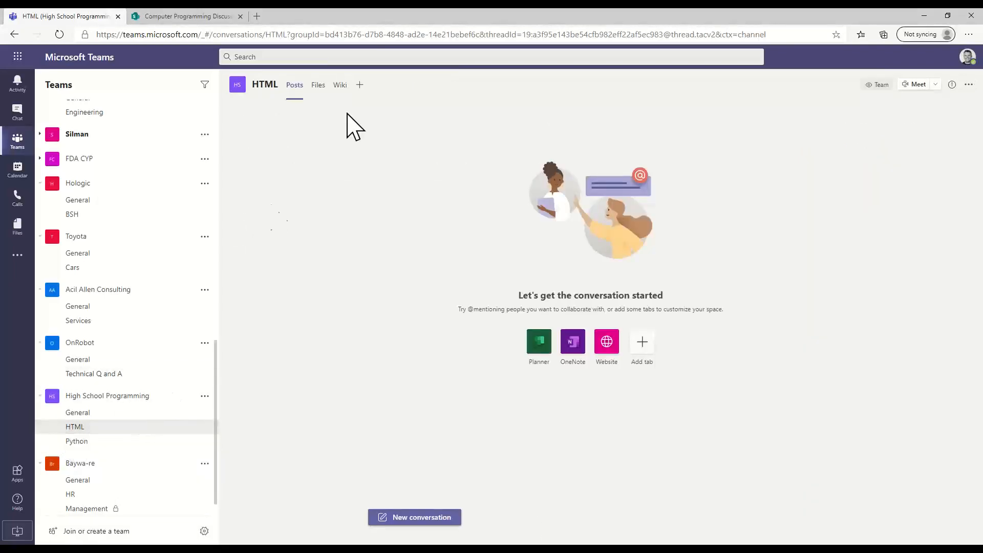
{"action": "left_click", "coordinate": [360, 86]}
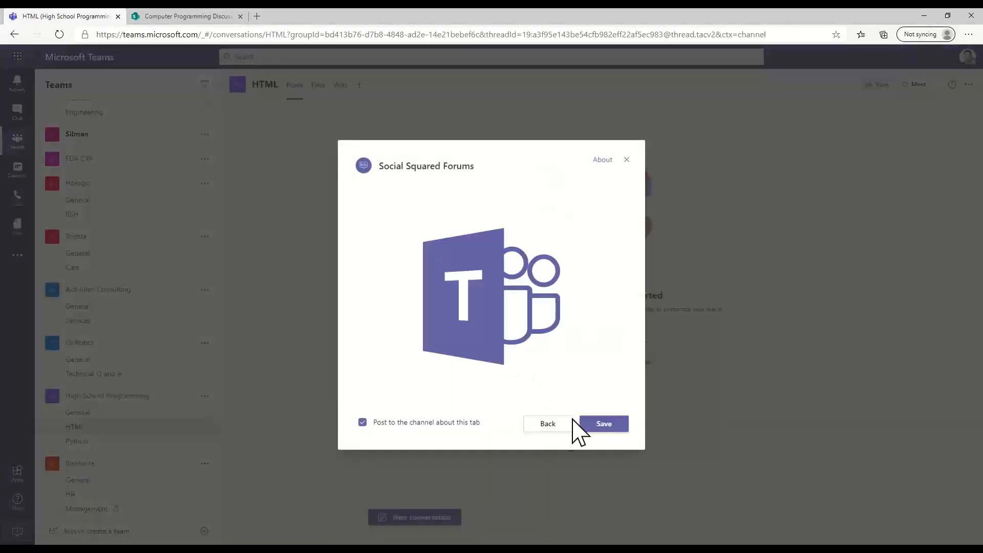
{"action": "left_click", "coordinate": [592, 425]}
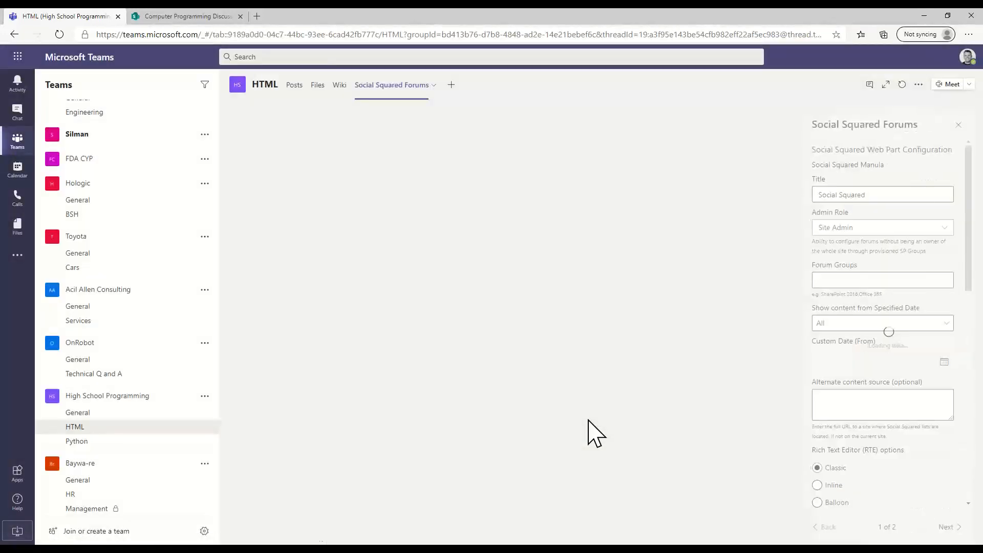
- Limit the HTML channel's forums tab to the Learn HTML forum group and close its configuration
{"action": "left_click", "coordinate": [854, 281]}
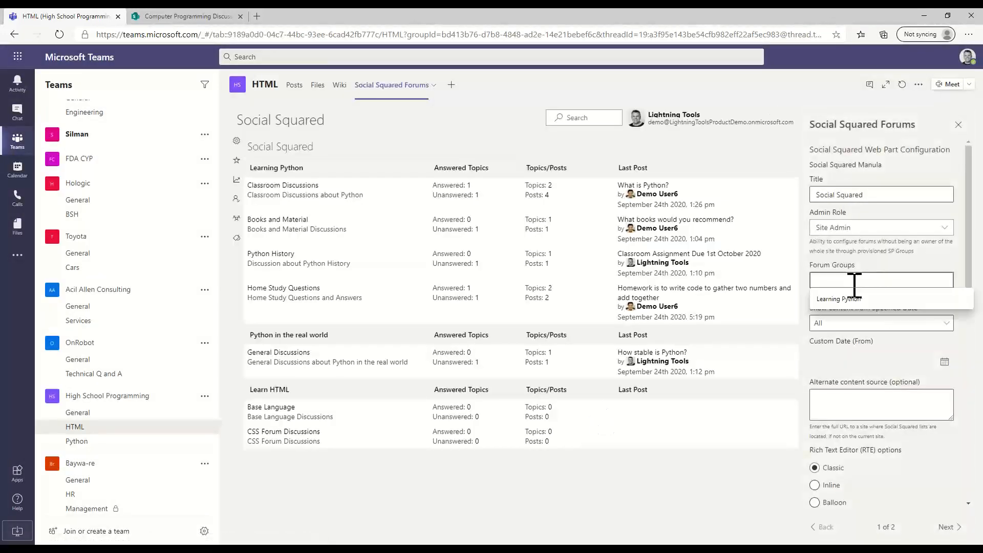
{"action": "type", "text": "Learn HTML"}
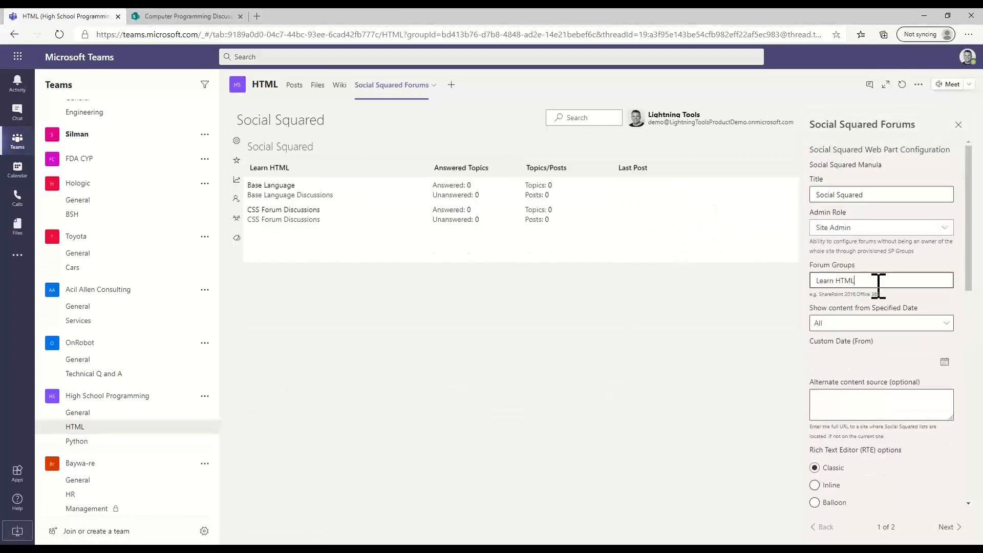
{"action": "left_click", "coordinate": [958, 124]}
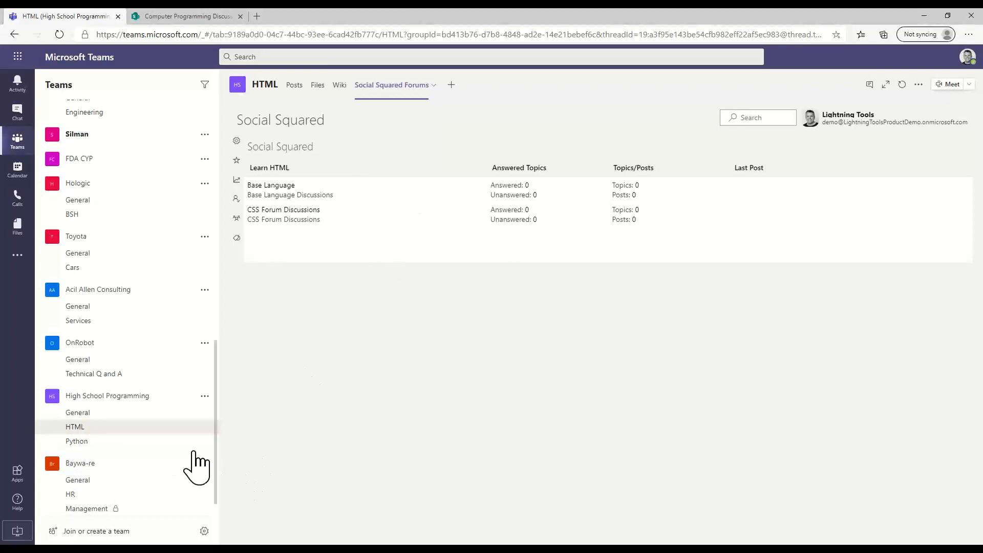
- Open the settings of the General channel's Social Squared Forums tab and look over the Admin Role choices, keeping Site Admin
{"action": "left_click", "coordinate": [127, 412]}
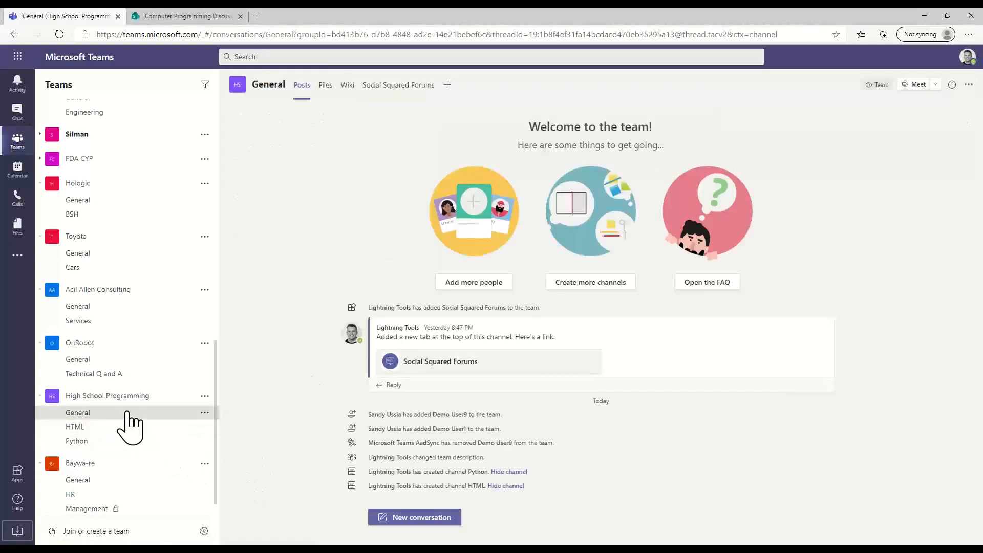
{"action": "left_click", "coordinate": [413, 91]}
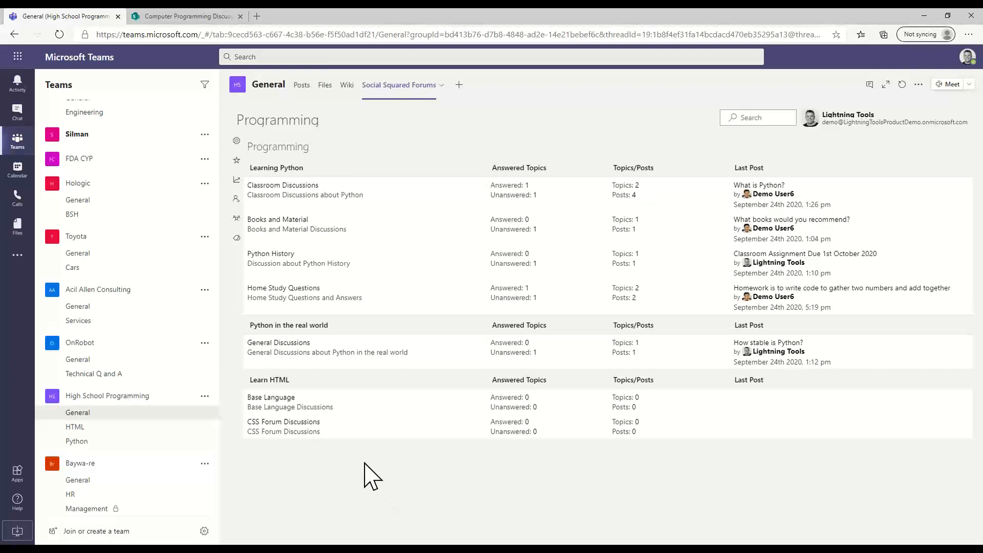
{"action": "left_click", "coordinate": [442, 85]}
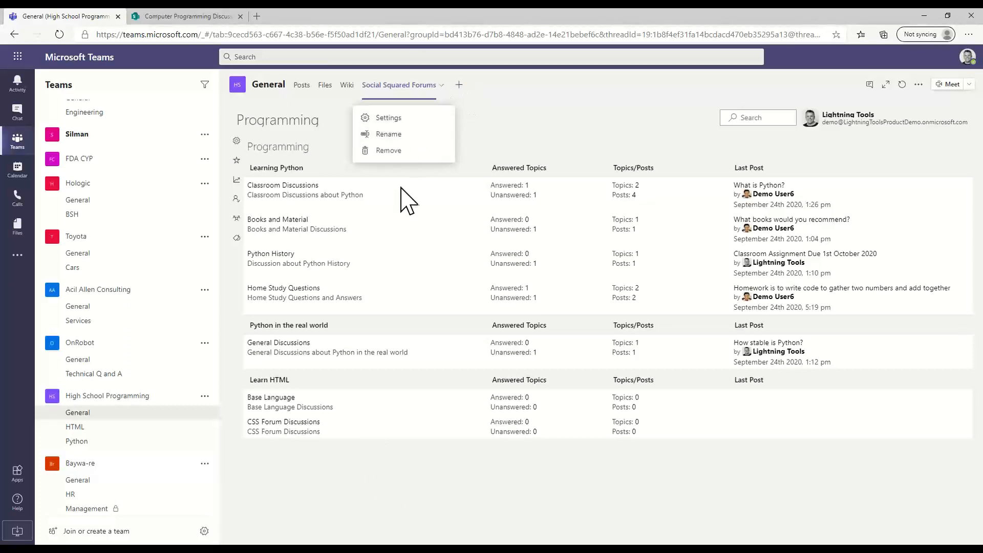
{"action": "left_click", "coordinate": [390, 119]}
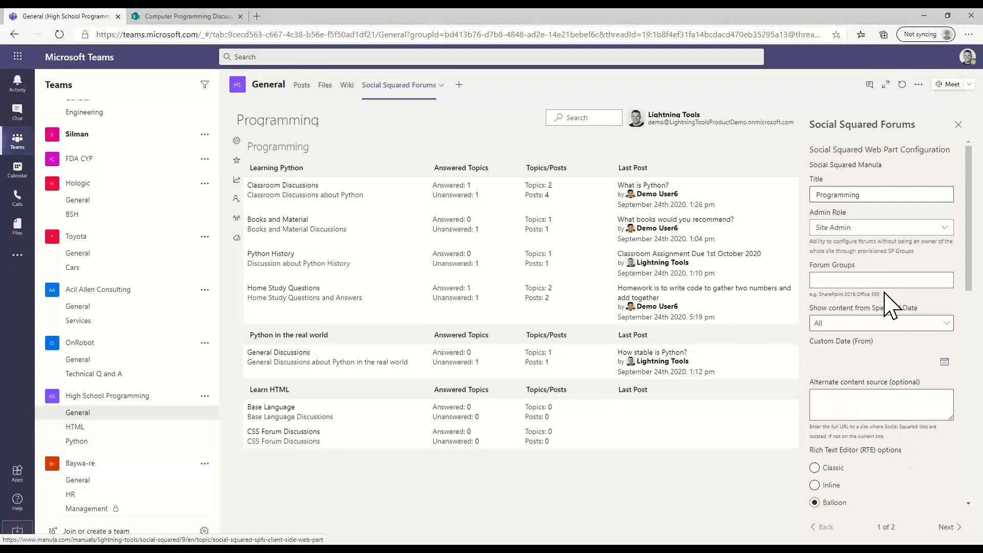
{"action": "left_click", "coordinate": [890, 229]}
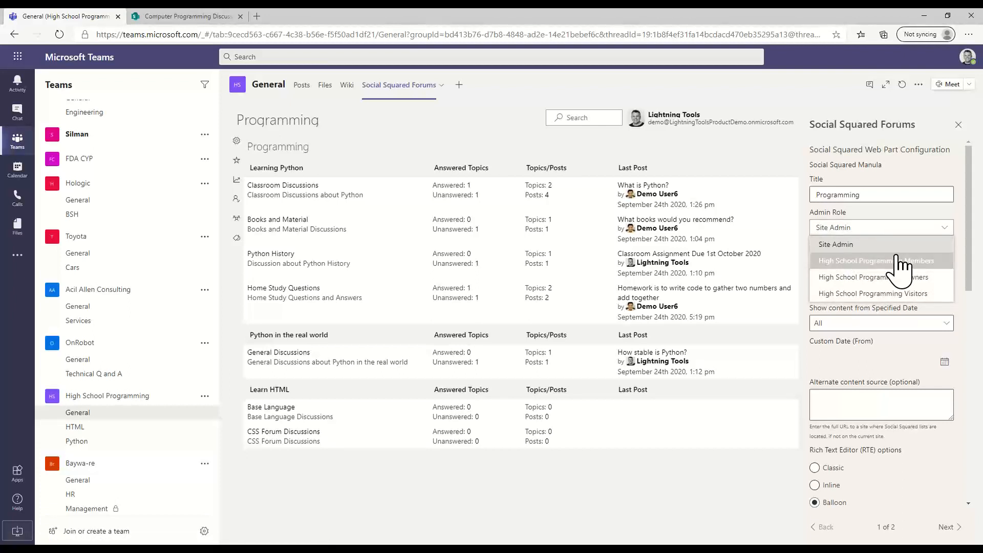
{"action": "left_click", "coordinate": [939, 244]}
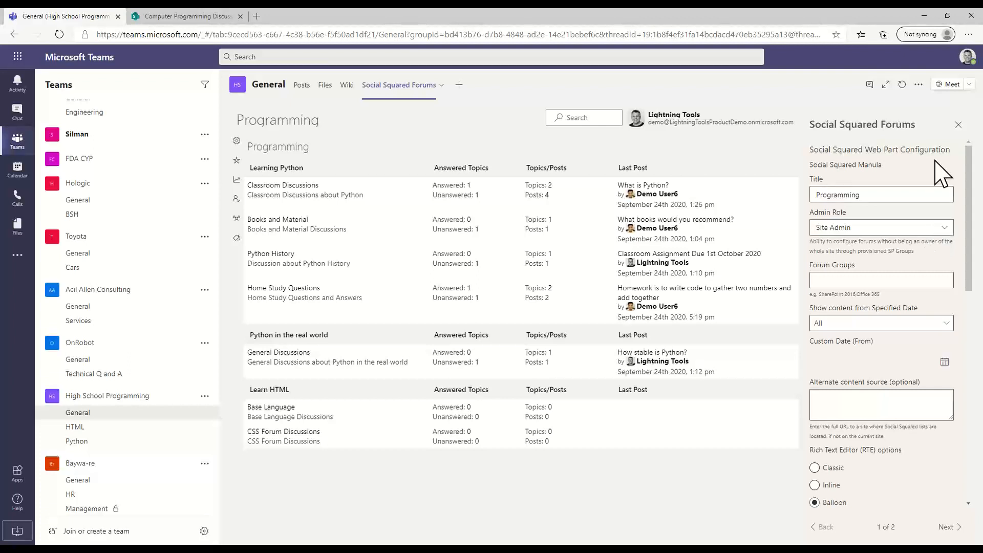
- Examine the web part's content date, alternate content source, text editor, paging, attachment, voting and badge settings without changing them
{"action": "scroll", "coordinate": [936, 261], "scroll_direction": "down", "scroll_amount": 2}
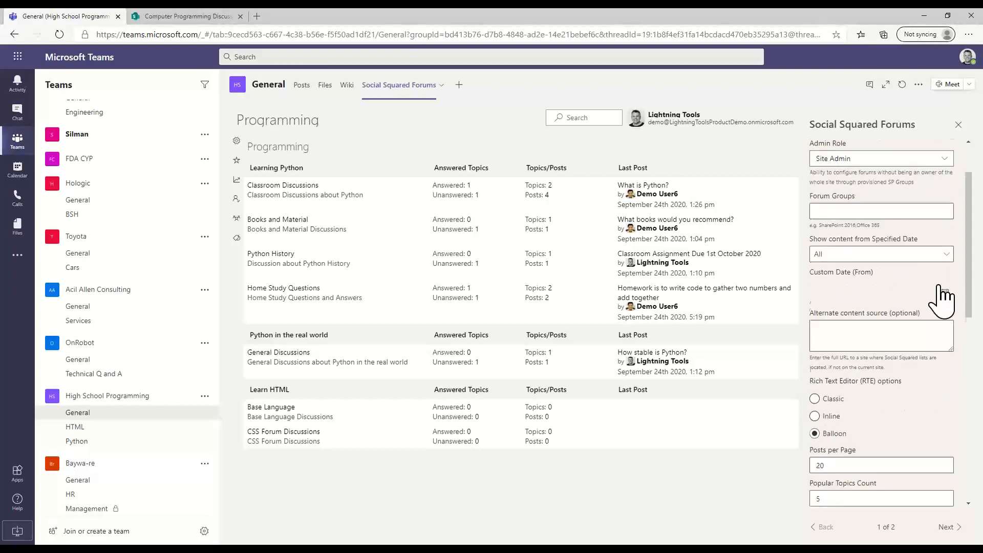
{"action": "left_click", "coordinate": [852, 254]}
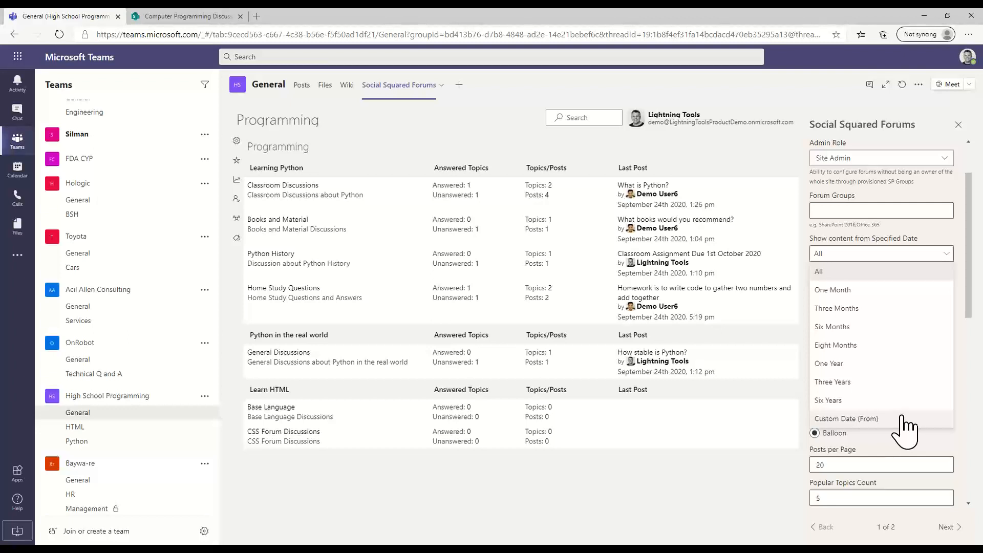
{"action": "left_click", "coordinate": [946, 270]}
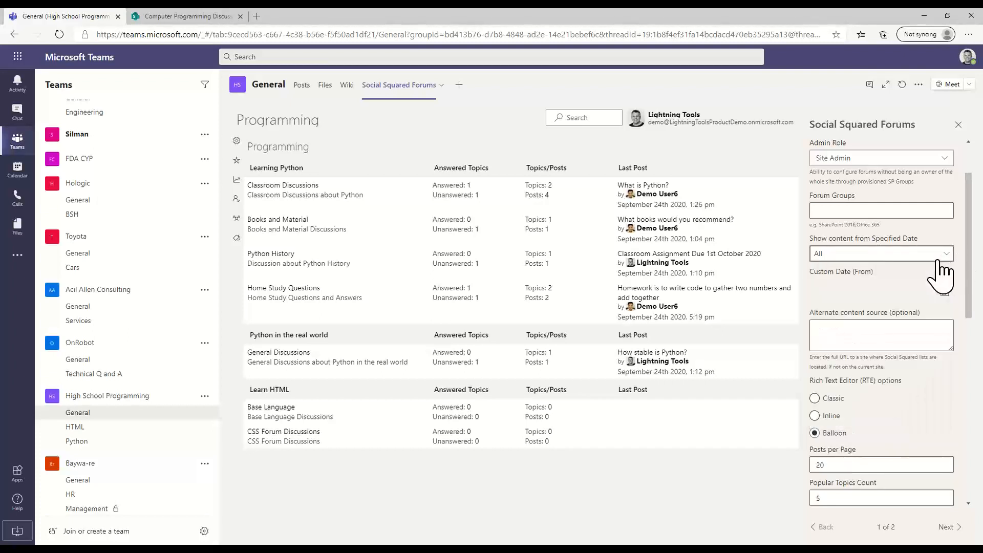
{"action": "left_click", "coordinate": [863, 338]}
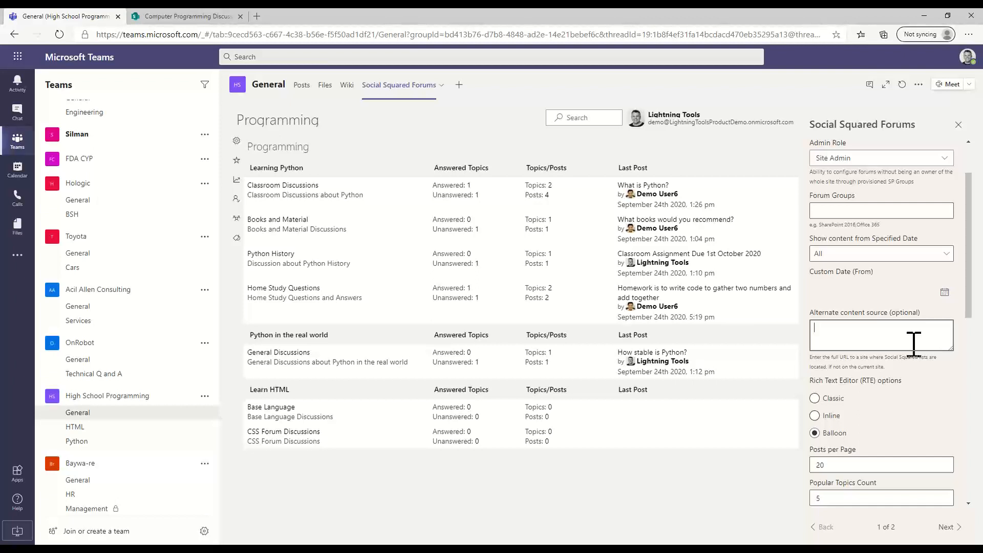
{"action": "scroll", "coordinate": [893, 389], "scroll_direction": "down", "scroll_amount": 3}
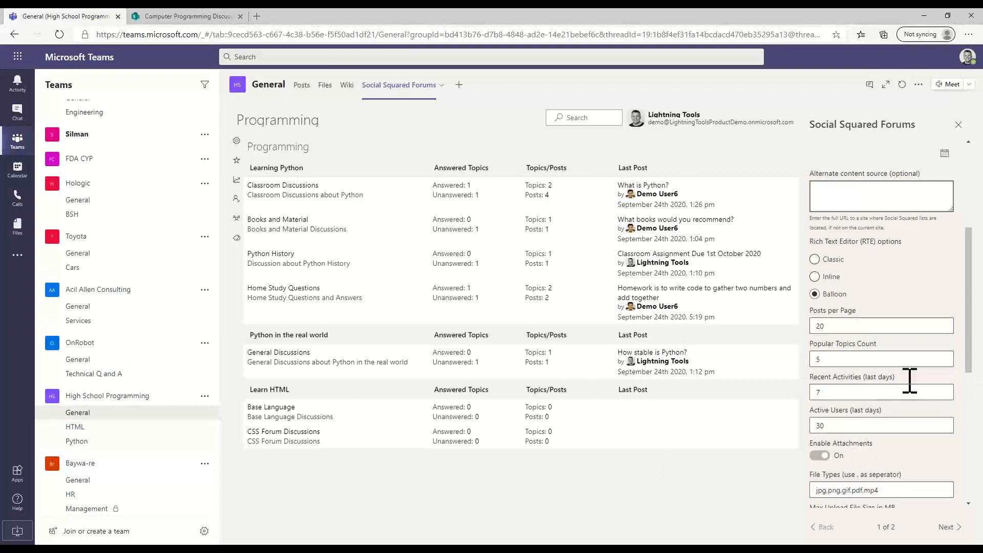
{"action": "scroll", "coordinate": [866, 457], "scroll_direction": "down", "scroll_amount": 3}
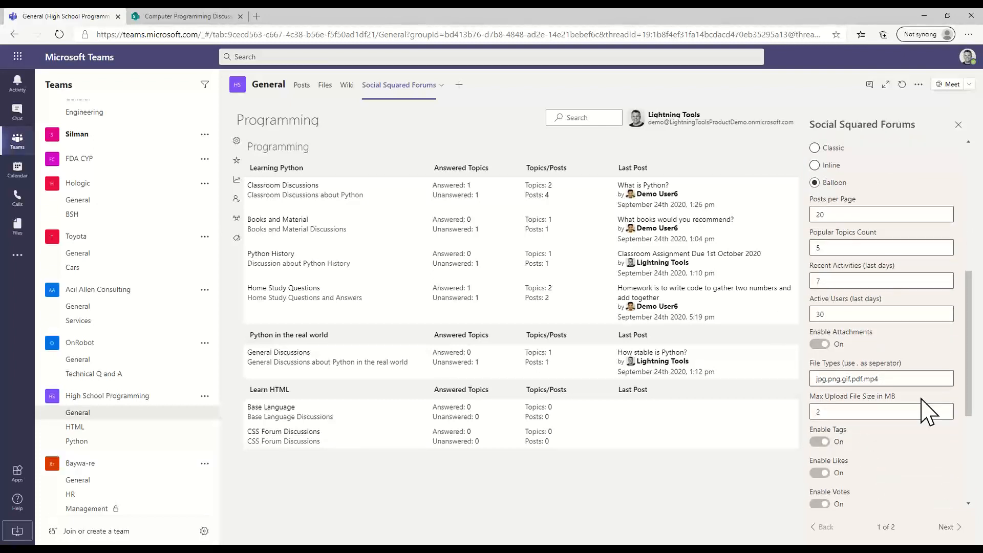
{"action": "scroll", "coordinate": [870, 379], "scroll_direction": "down", "scroll_amount": 3}
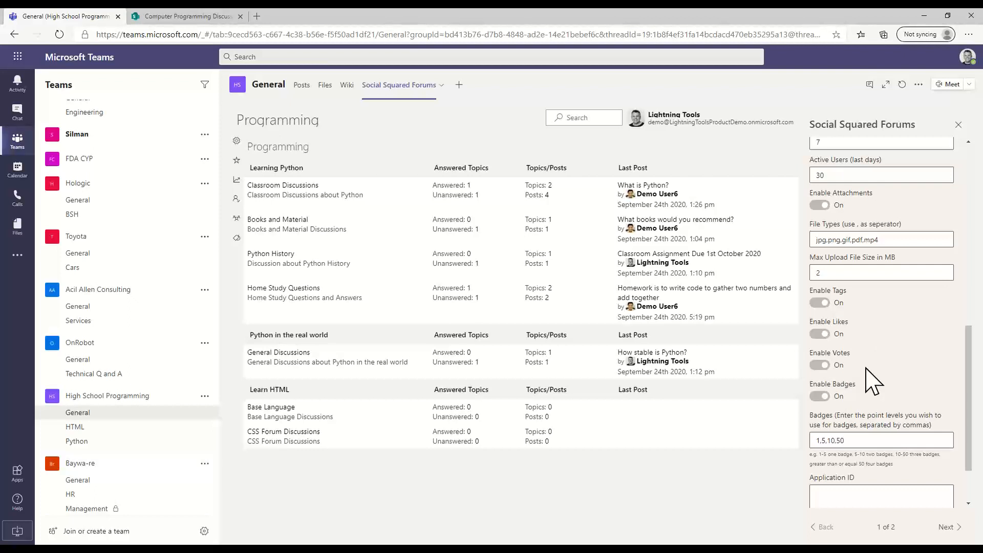
- Look over the web part's Application ID and Web Part Height settings, leaving both empty, and close the configuration
{"action": "scroll", "coordinate": [872, 358], "scroll_direction": "down", "scroll_amount": 2}
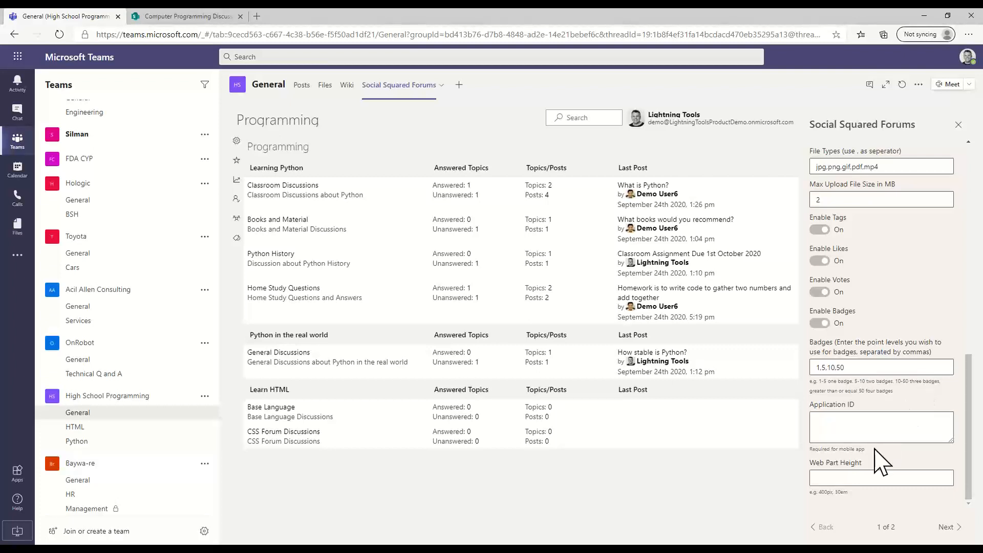
{"action": "left_click", "coordinate": [874, 420]}
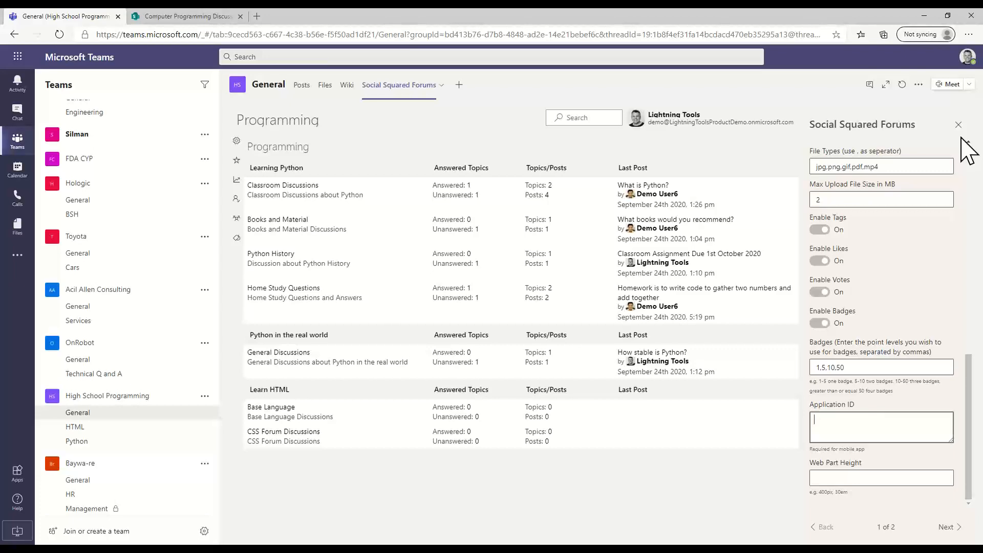
{"action": "left_click", "coordinate": [958, 125]}
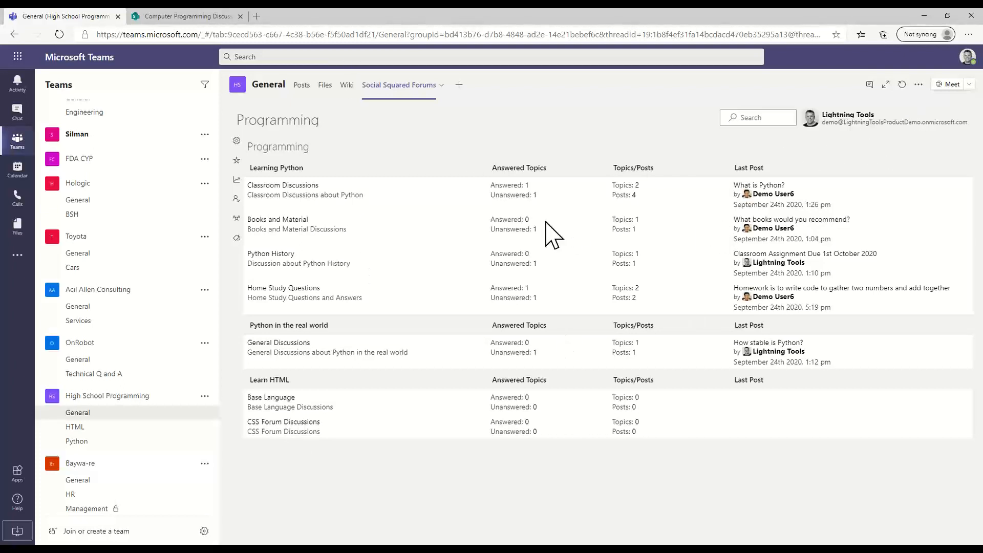
- Switch the Teams theme to Dark and return to the General channel's forums tab
{"action": "left_click", "coordinate": [967, 57]}
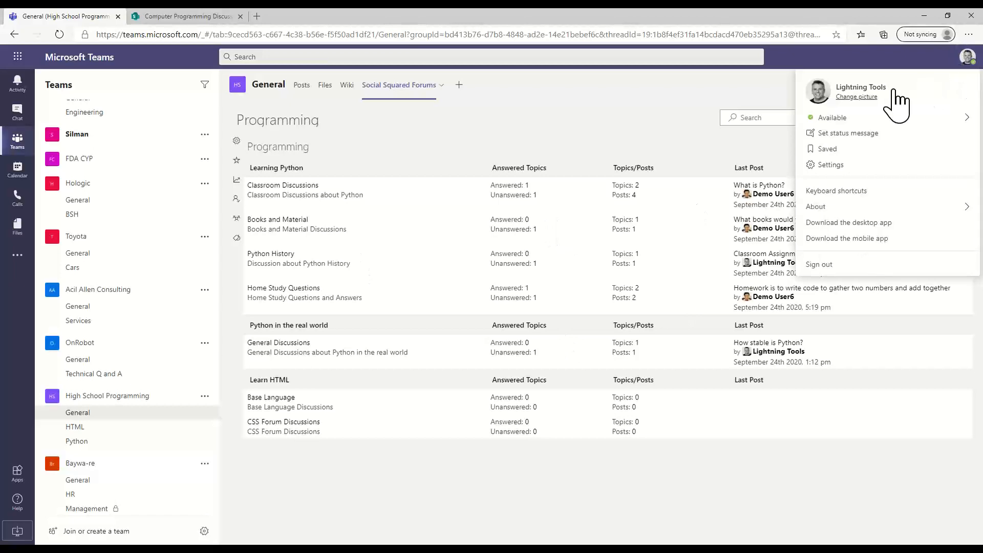
{"action": "left_click", "coordinate": [854, 165]}
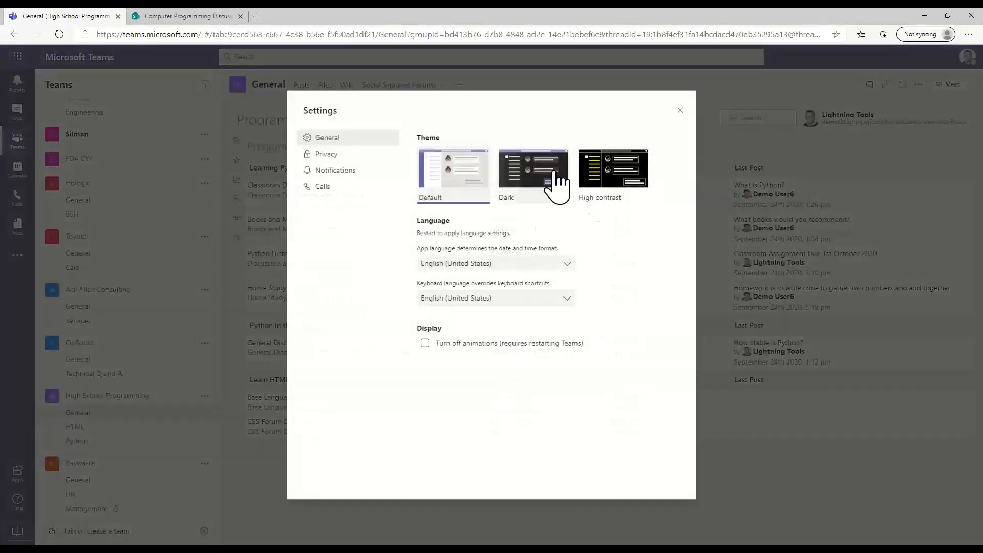
{"action": "left_click", "coordinate": [554, 173]}
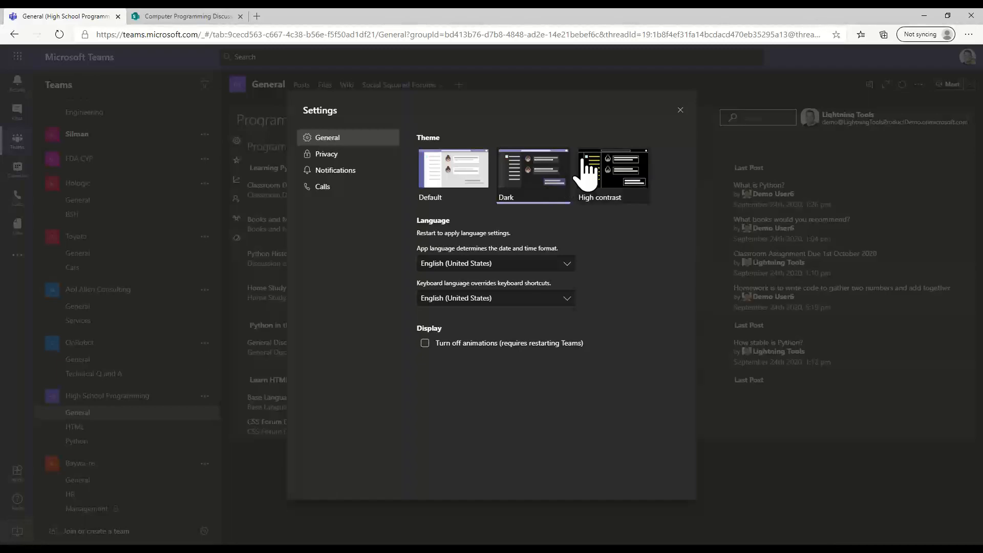
{"action": "left_click", "coordinate": [680, 110]}
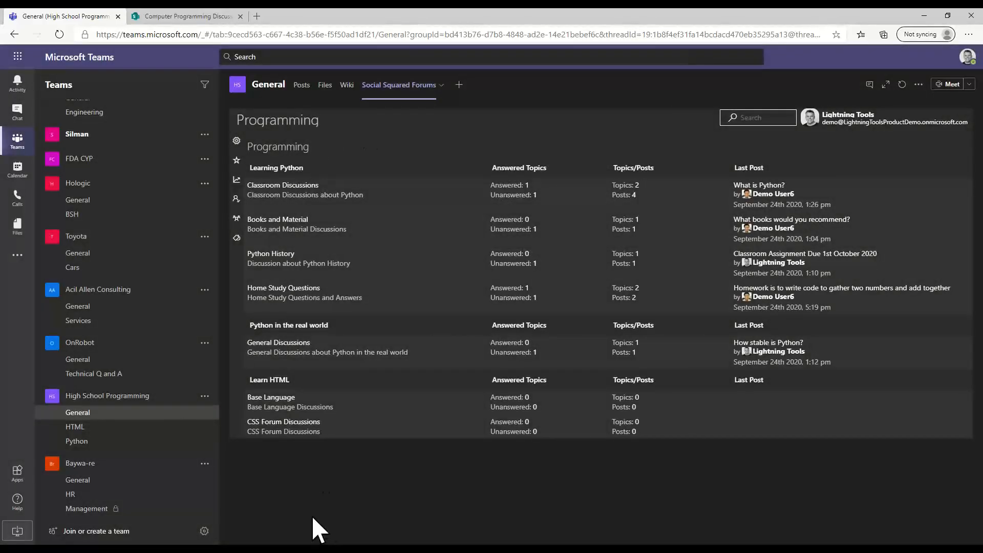
{"action": "left_click", "coordinate": [283, 186]}
- Change the Teams theme to High contrast and return to the forums tab
{"action": "left_click", "coordinate": [966, 57]}
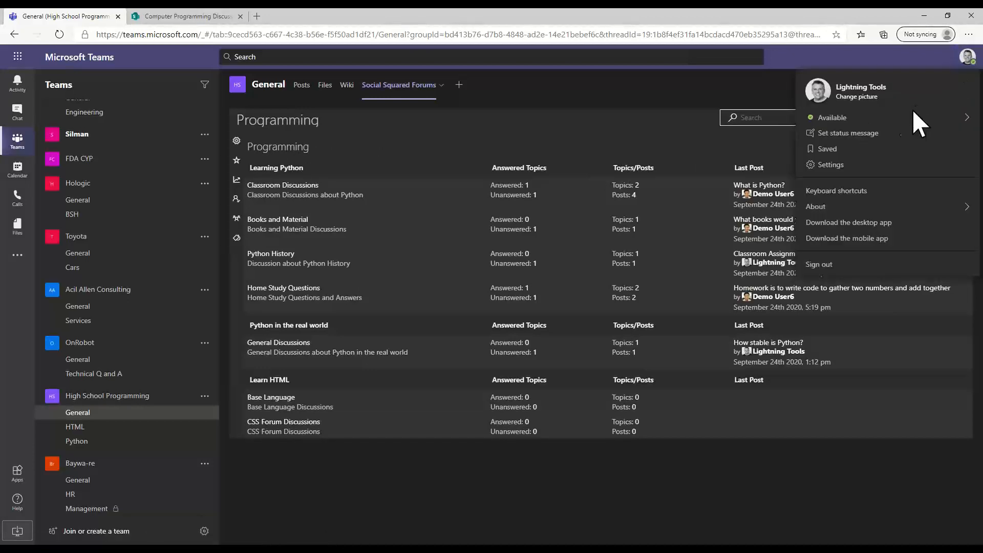
{"action": "left_click", "coordinate": [830, 164]}
{"action": "left_click", "coordinate": [588, 177]}
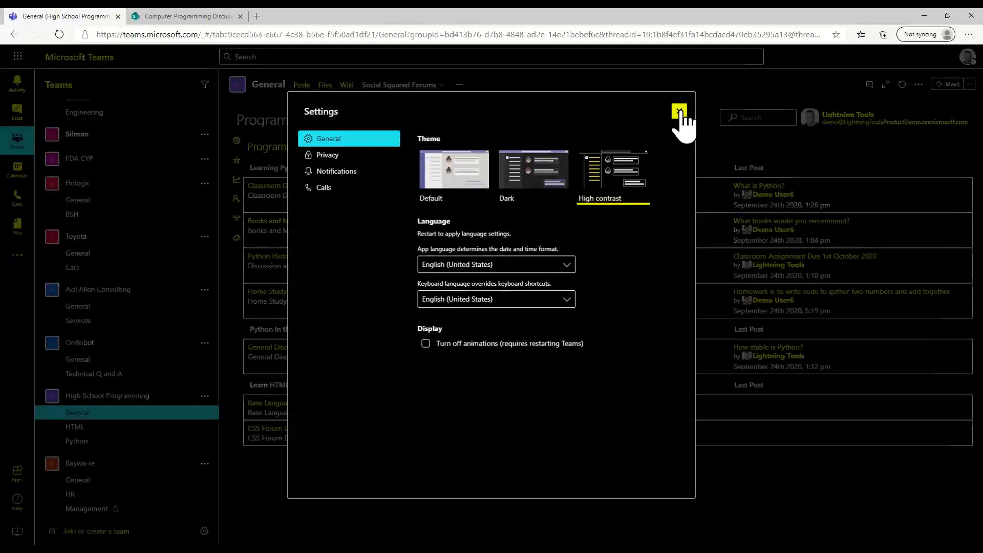
{"action": "left_click", "coordinate": [680, 110]}
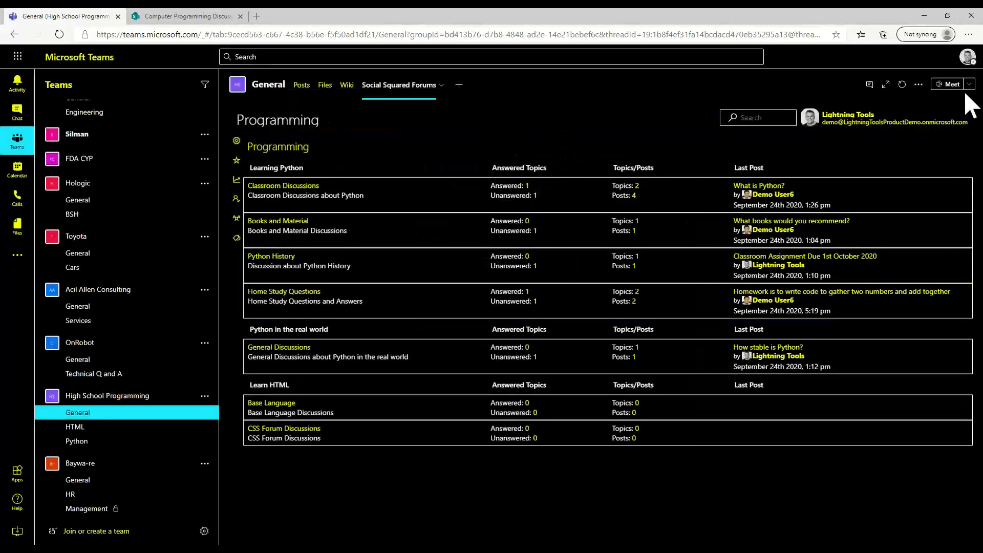
- Set the Teams theme back to Default and close the settings
{"action": "left_click", "coordinate": [966, 57]}
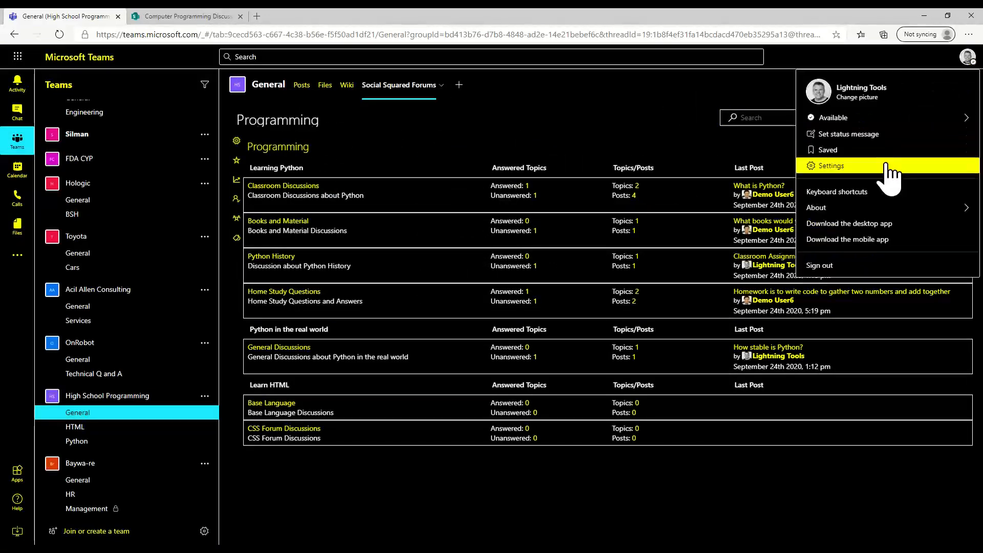
{"action": "left_click", "coordinate": [827, 166]}
{"action": "left_click", "coordinate": [467, 174]}
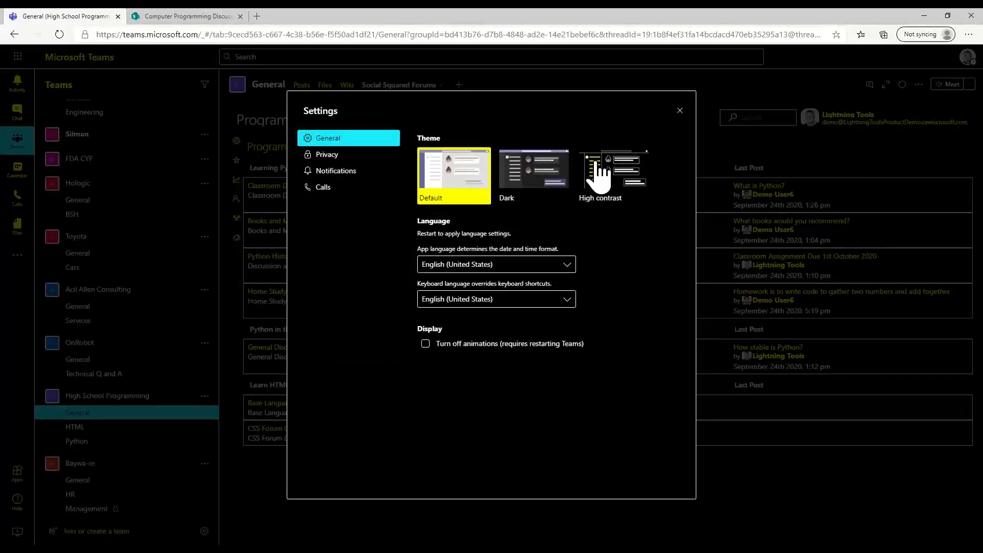
{"action": "left_click", "coordinate": [679, 111]}
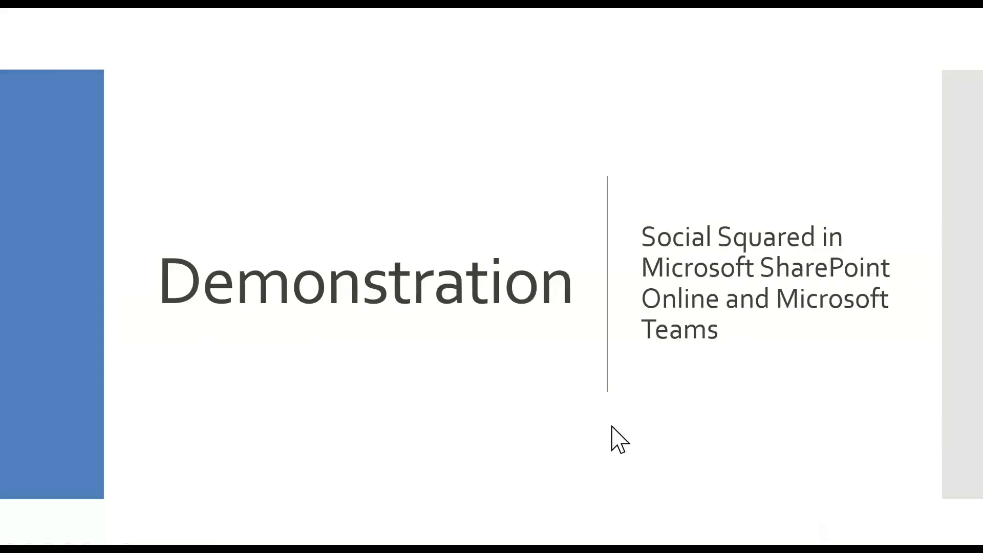
{"action": "left_click", "coordinate": [610, 426]}
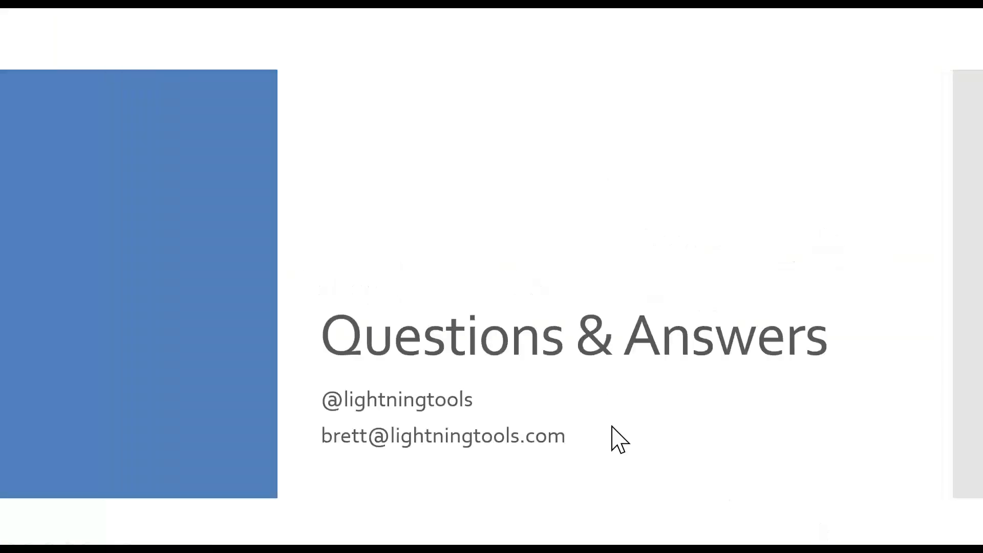